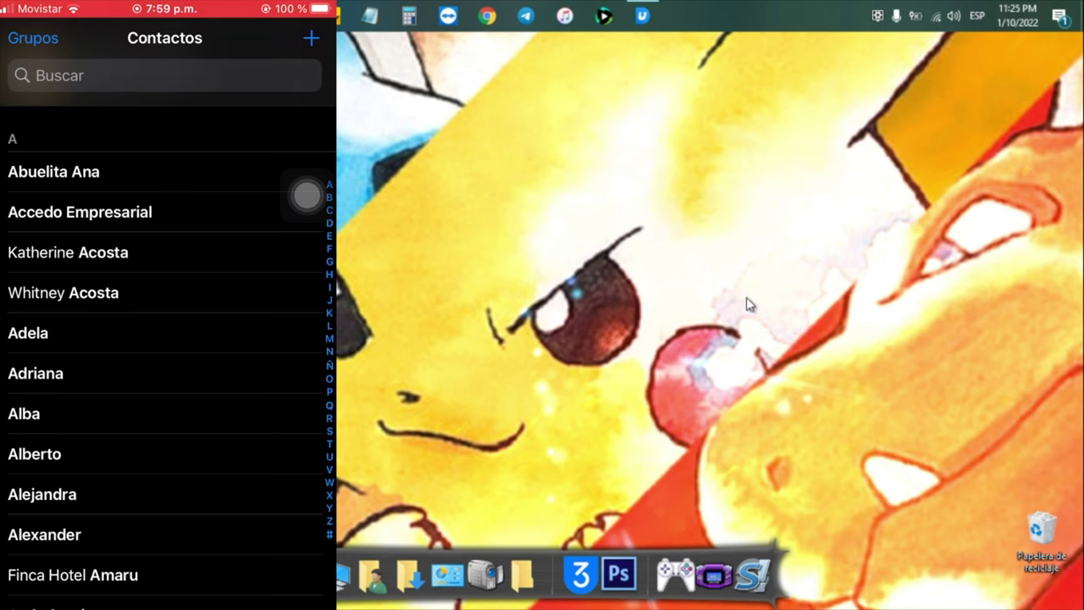
Delete the fifth contact in the A section of the iPhone's contact list
click(28, 291)
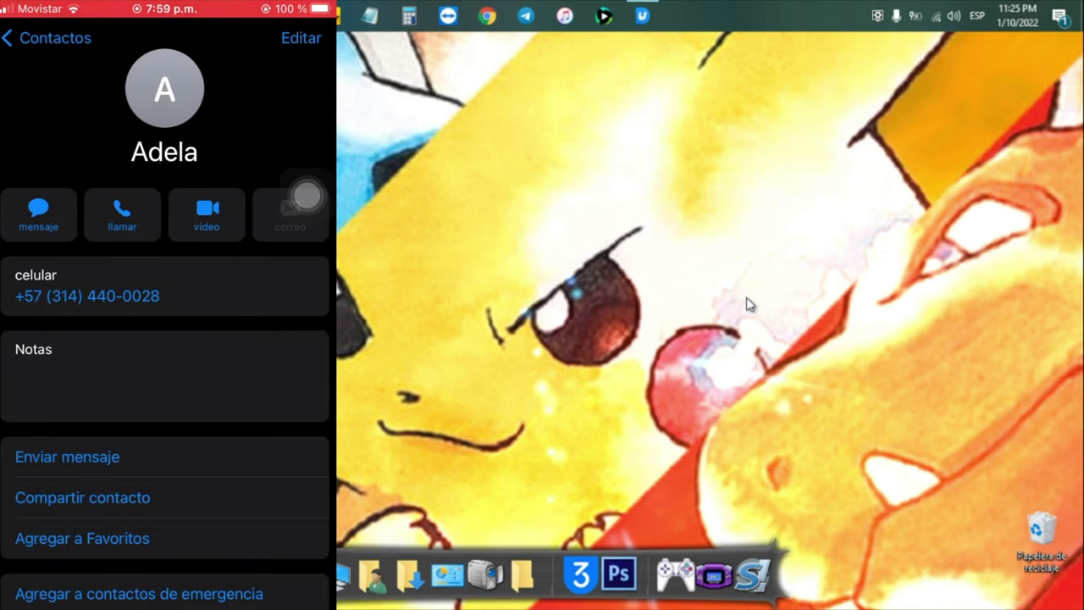
click(300, 38)
scroll(169, 339, down, 10)
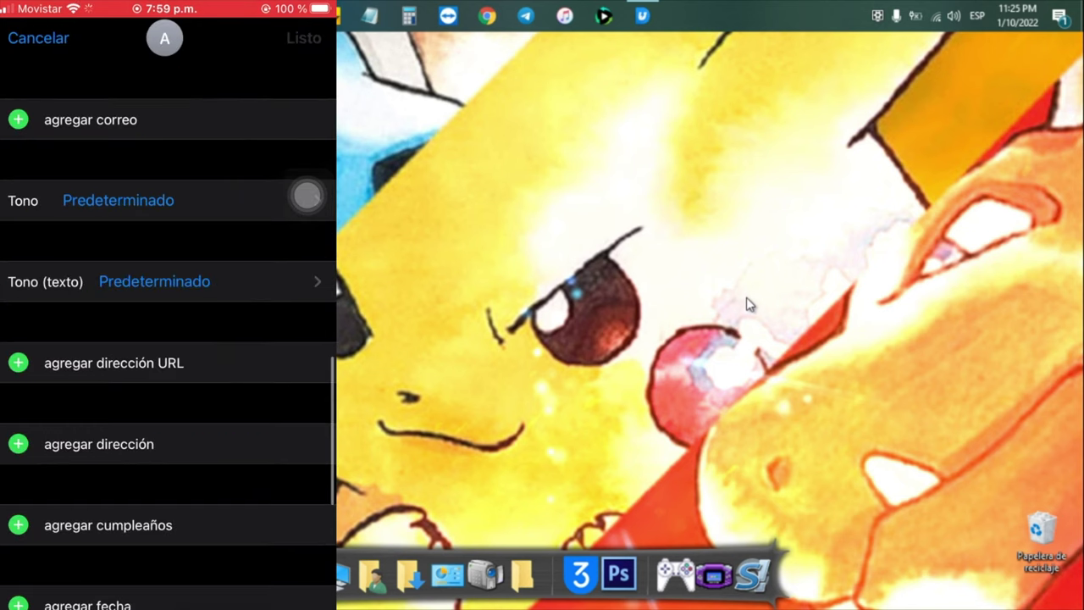
scroll(168, 339, down, 5)
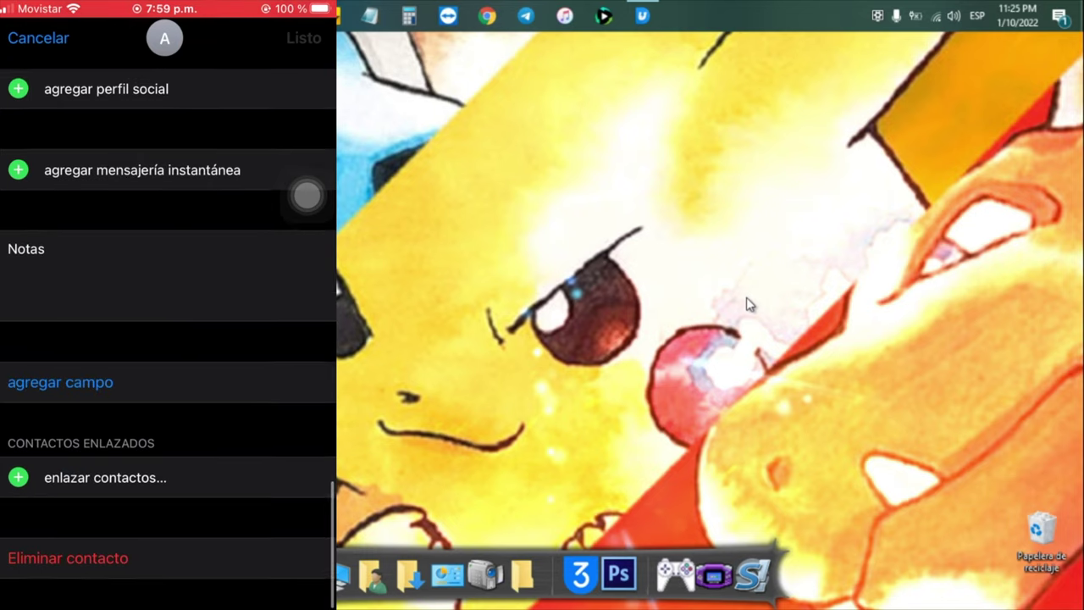
click(51, 557)
click(164, 518)
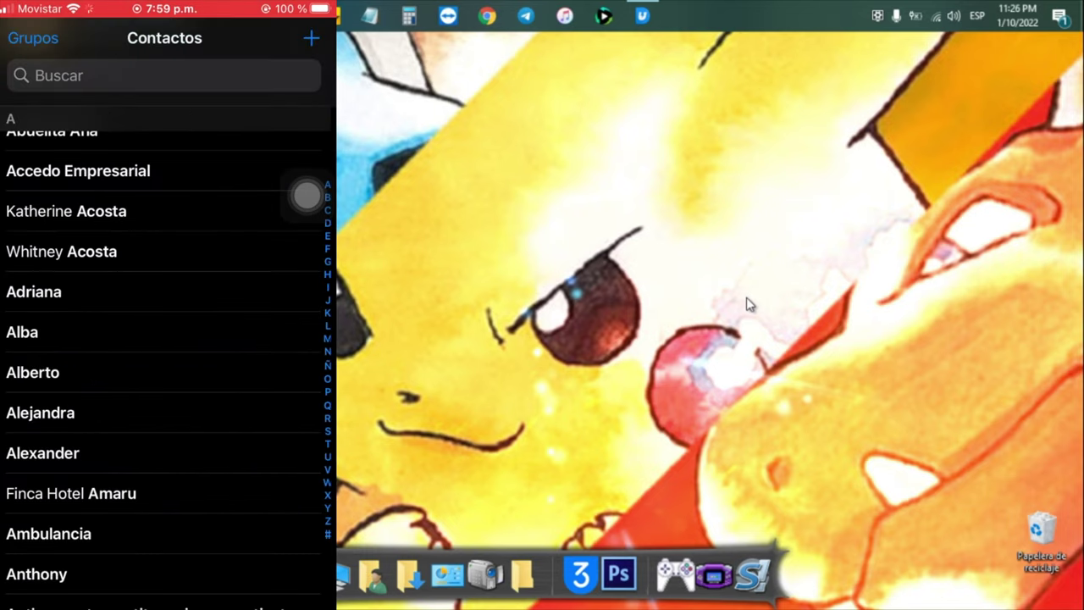
scroll(169, 339, up, 2)
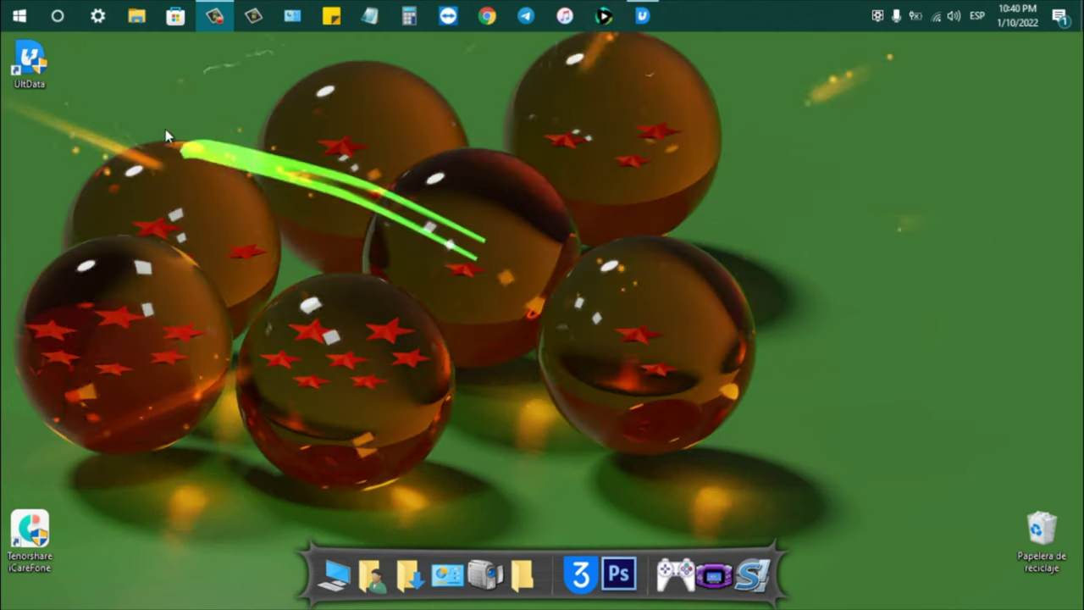
Launch UltData as administrator and start the recovery from an iOS device
double_click(32, 61)
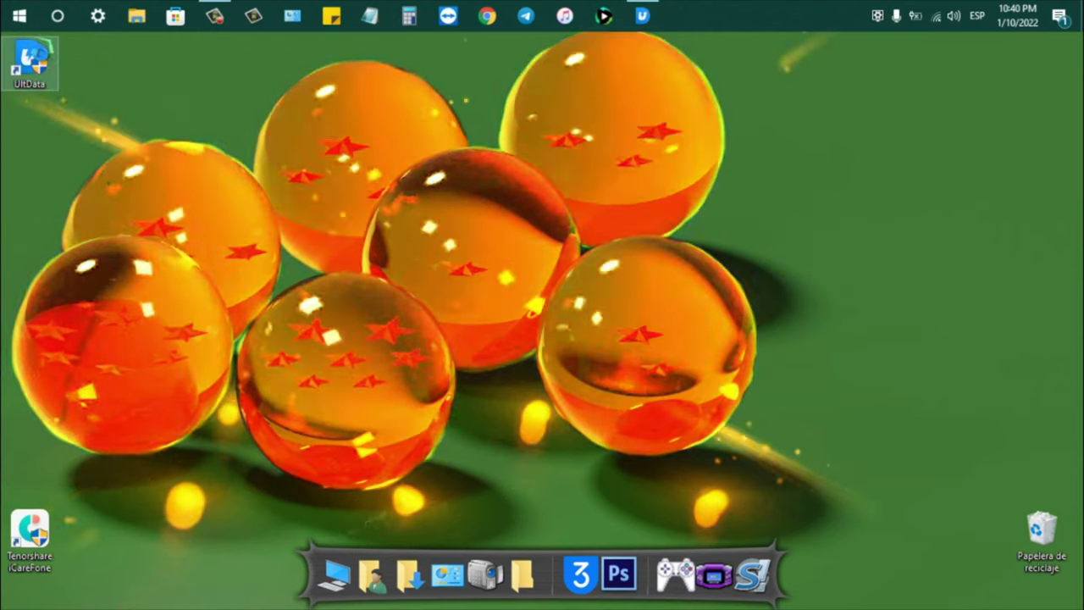
right_click(34, 57)
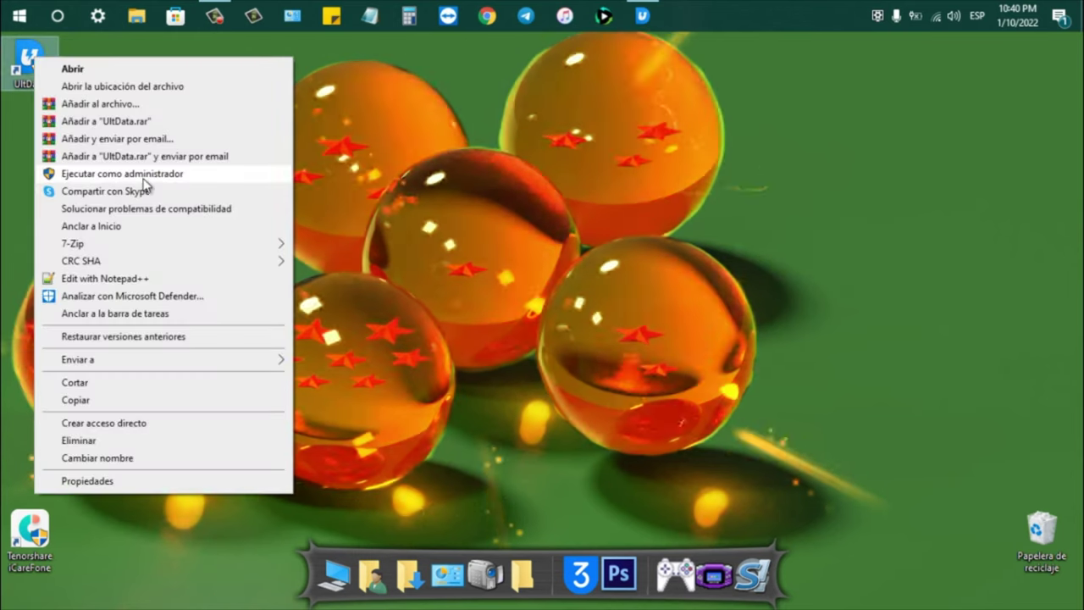
click(182, 174)
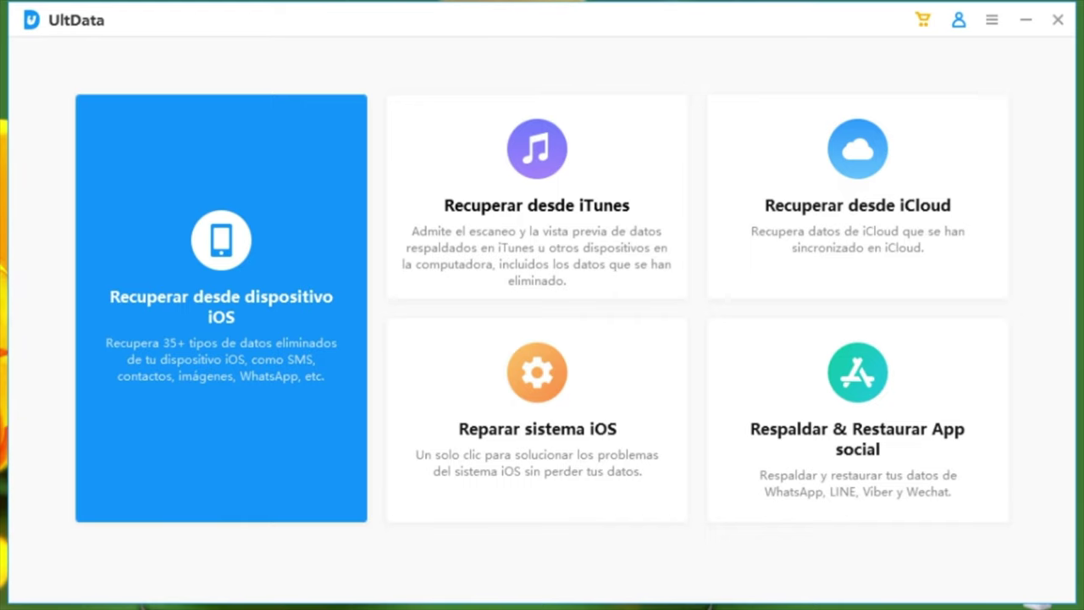
click(243, 235)
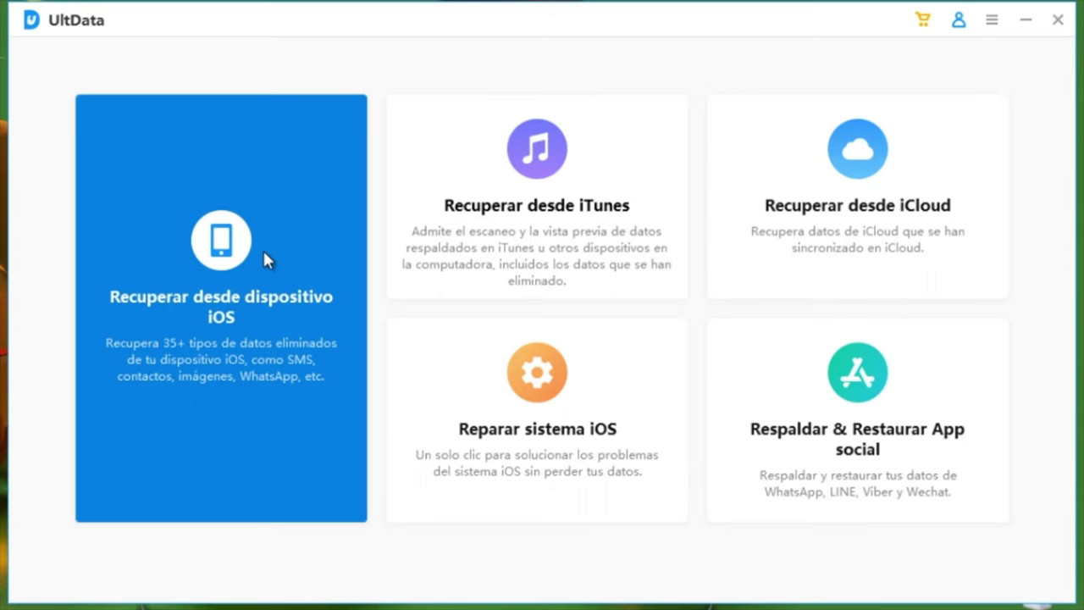
click(264, 254)
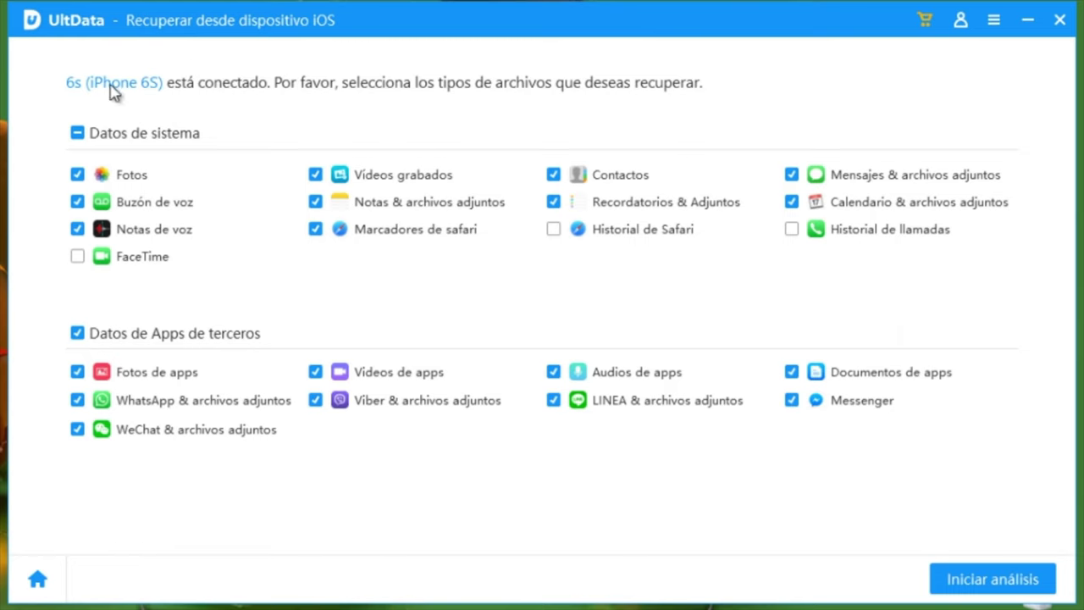
Limit the iPhone scan to Contactos, excluding all other system and third-party app data, and start the analysis
click(78, 133)
click(77, 333)
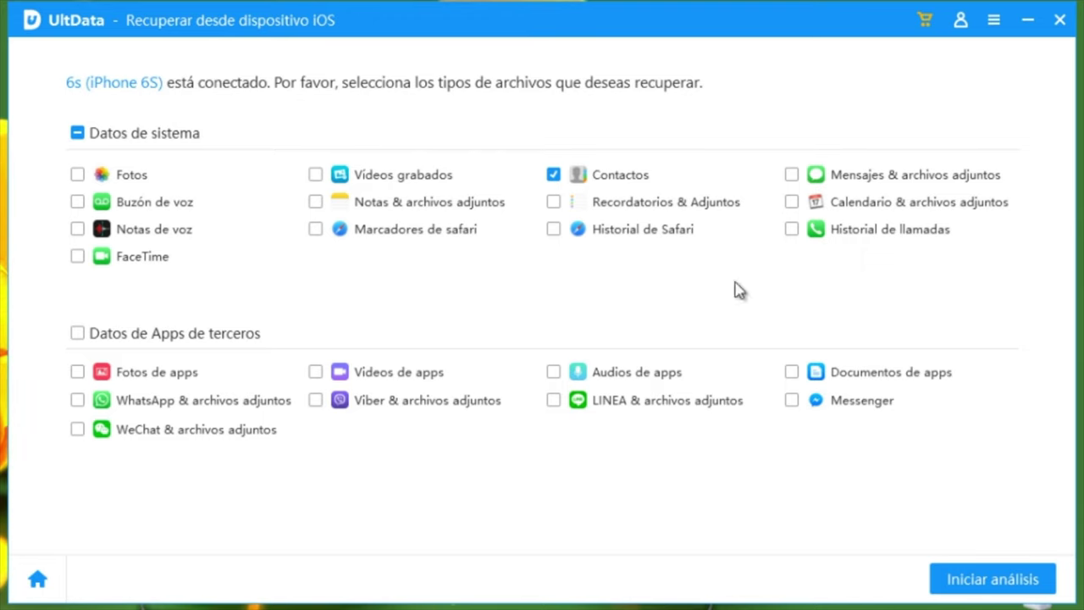
click(991, 581)
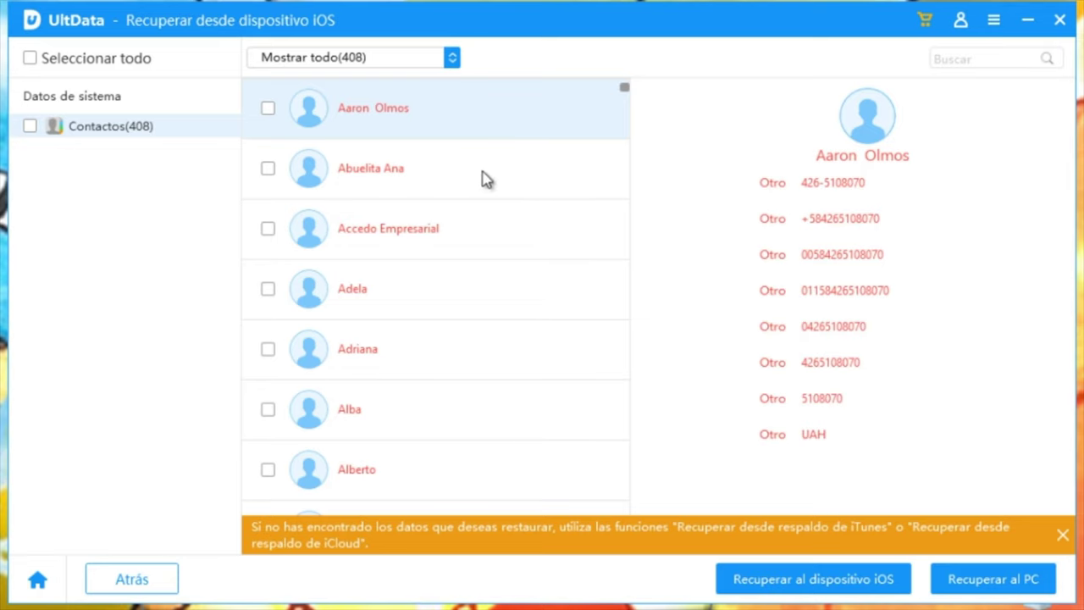
Mark the deleted contact, fourth in the scan results, for recovery and dismiss the notice about other recovery functions
click(406, 302)
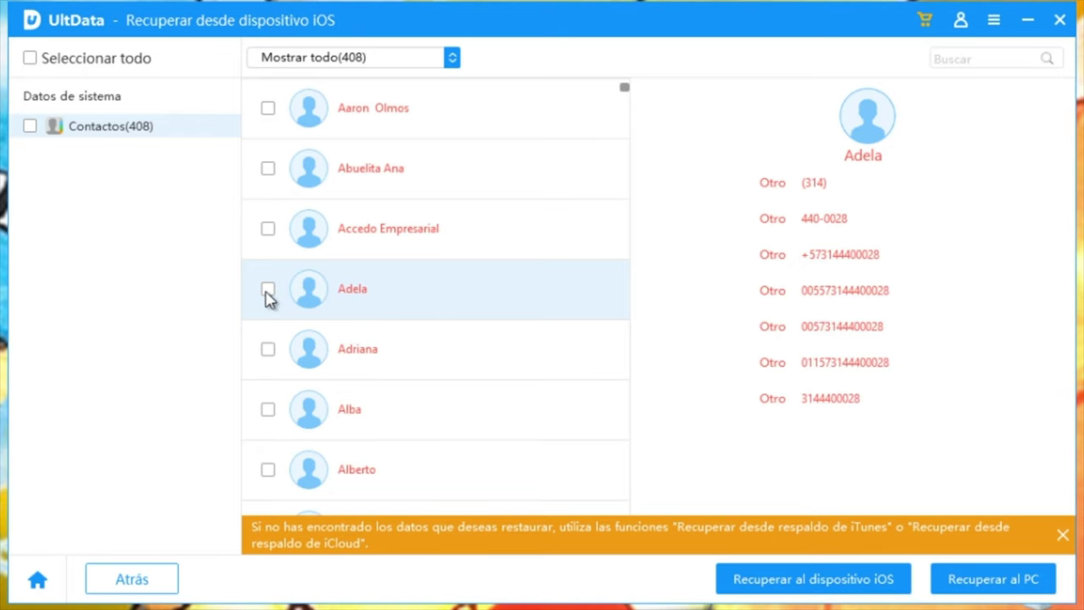
click(268, 290)
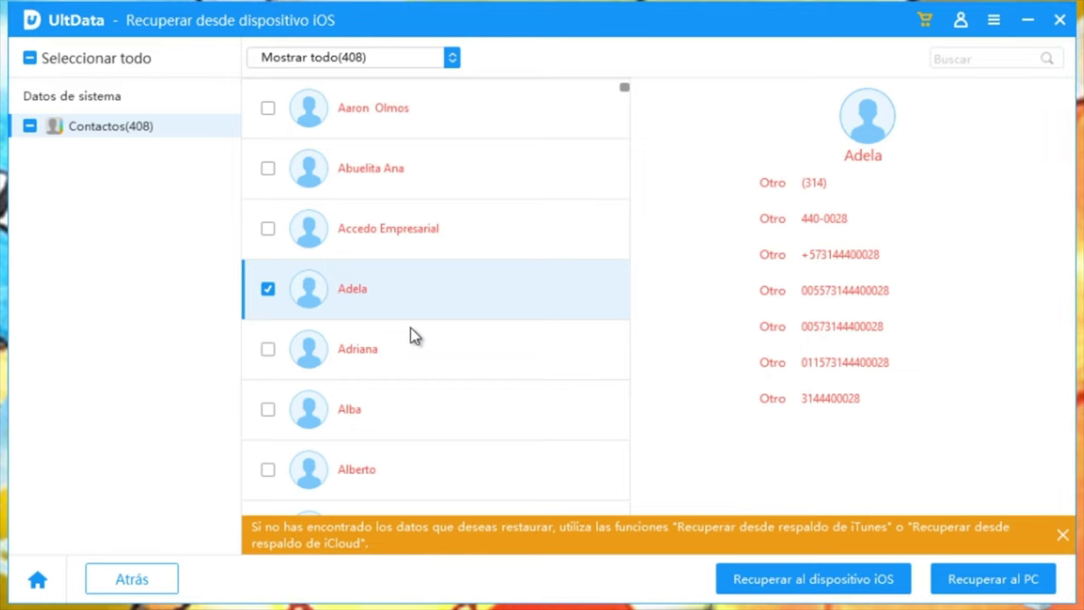
click(1062, 537)
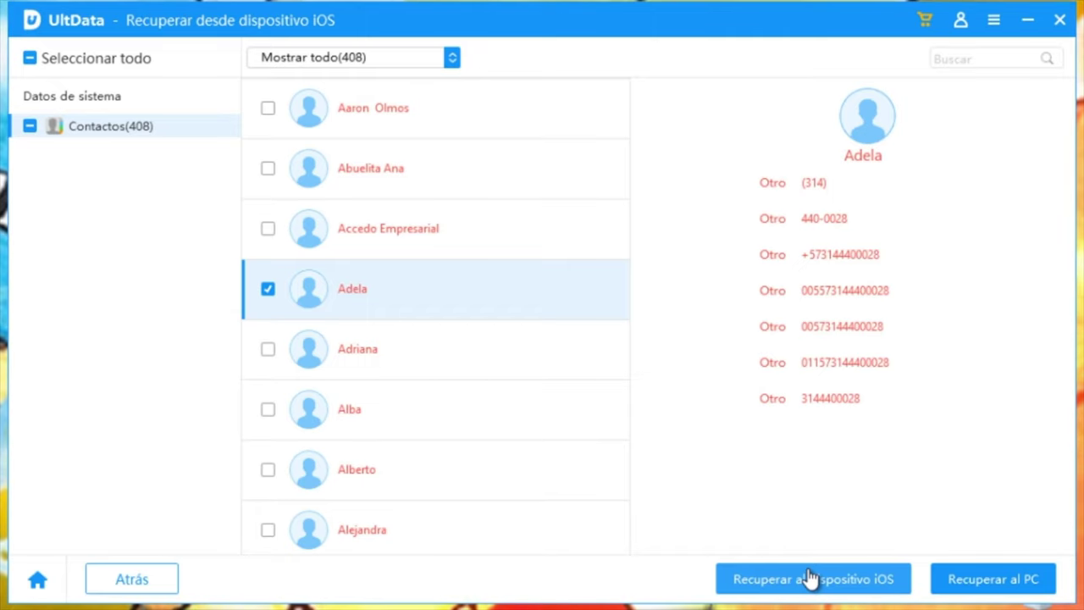
Recover the marked contact to the PC, saving it to Escritorio, and close the completion dialog
click(987, 579)
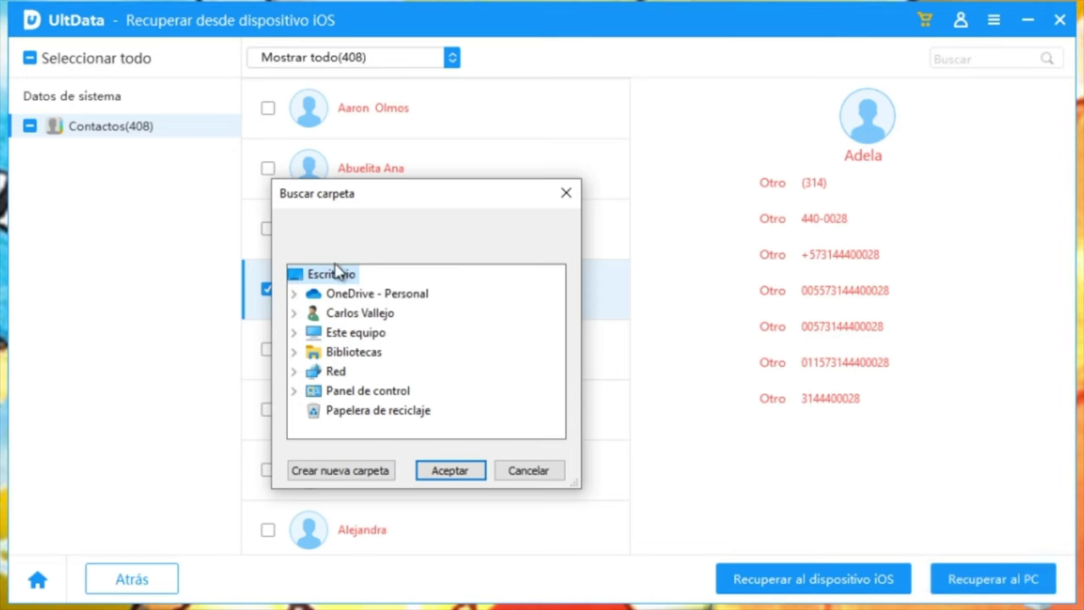
click(381, 293)
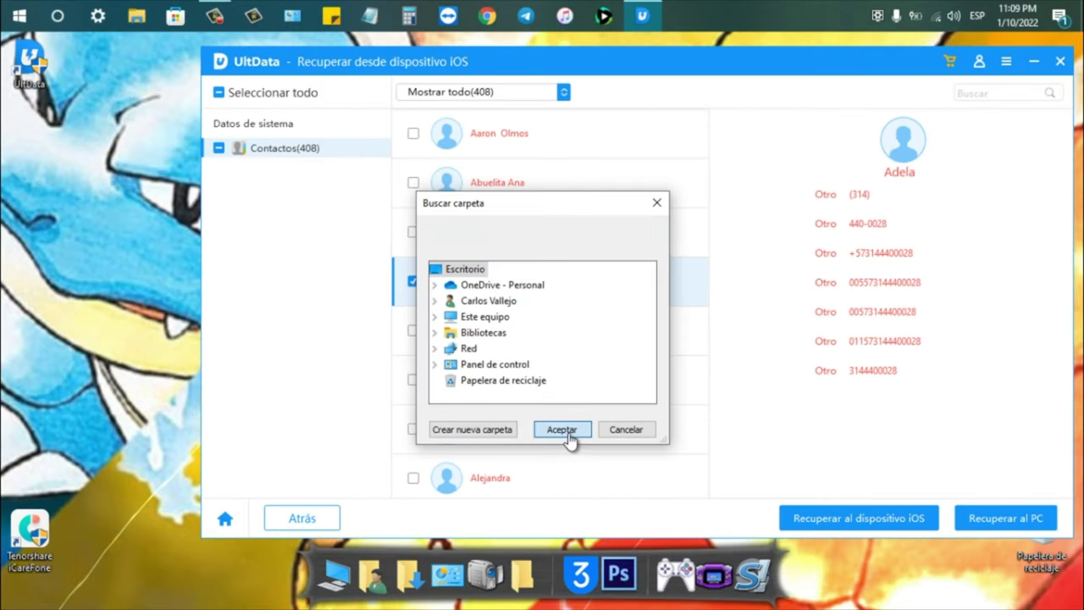
click(458, 481)
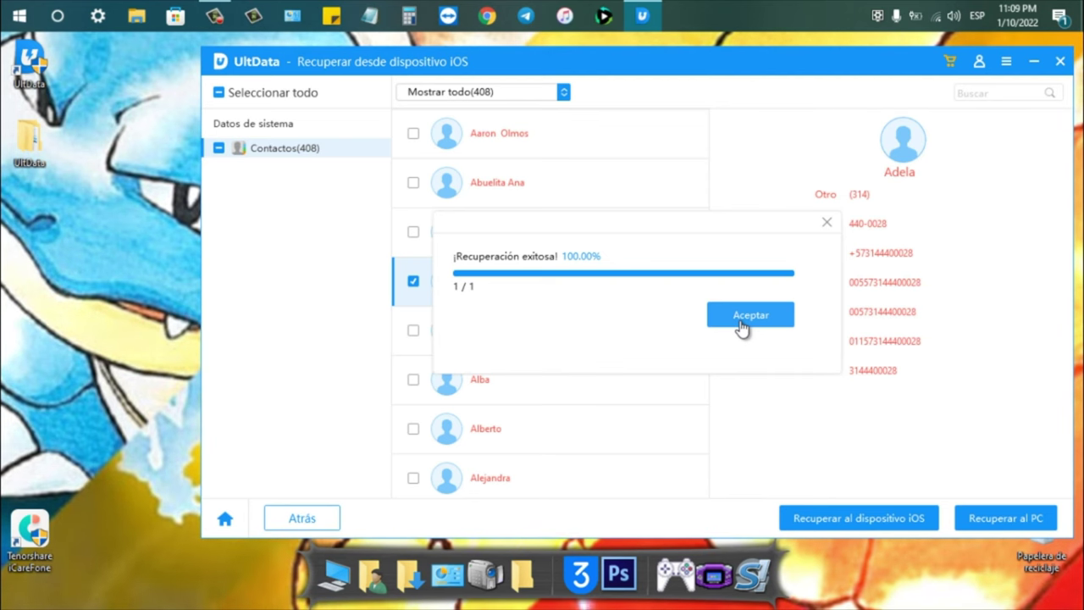
click(740, 325)
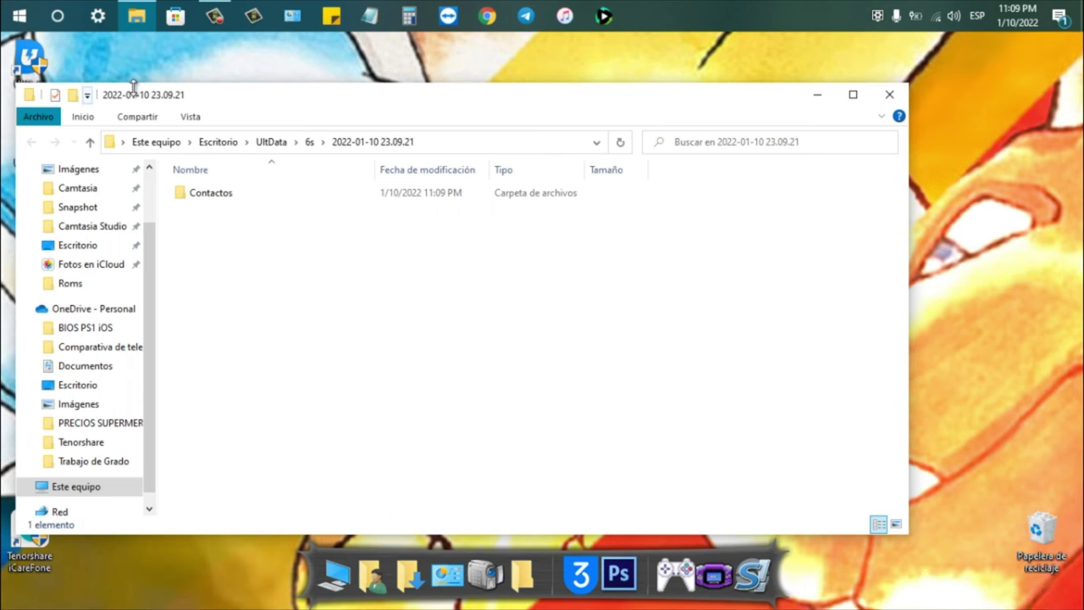
Open the exported Contactos folder and examine the recovered contact's data in Contacts.csv and Contacts.html
drag(142, 100, 185, 67)
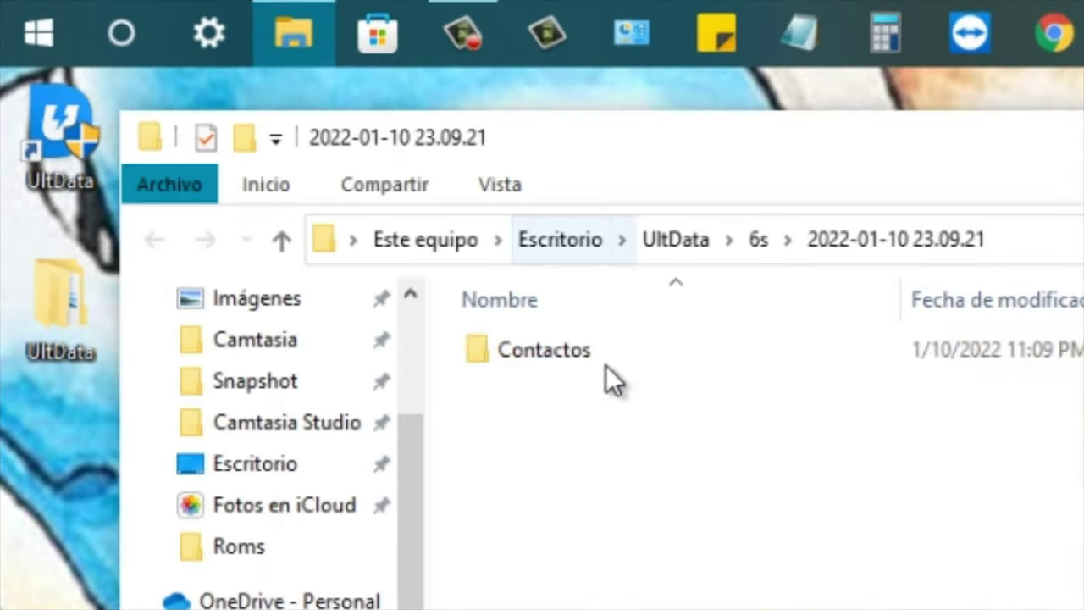
double_click(590, 351)
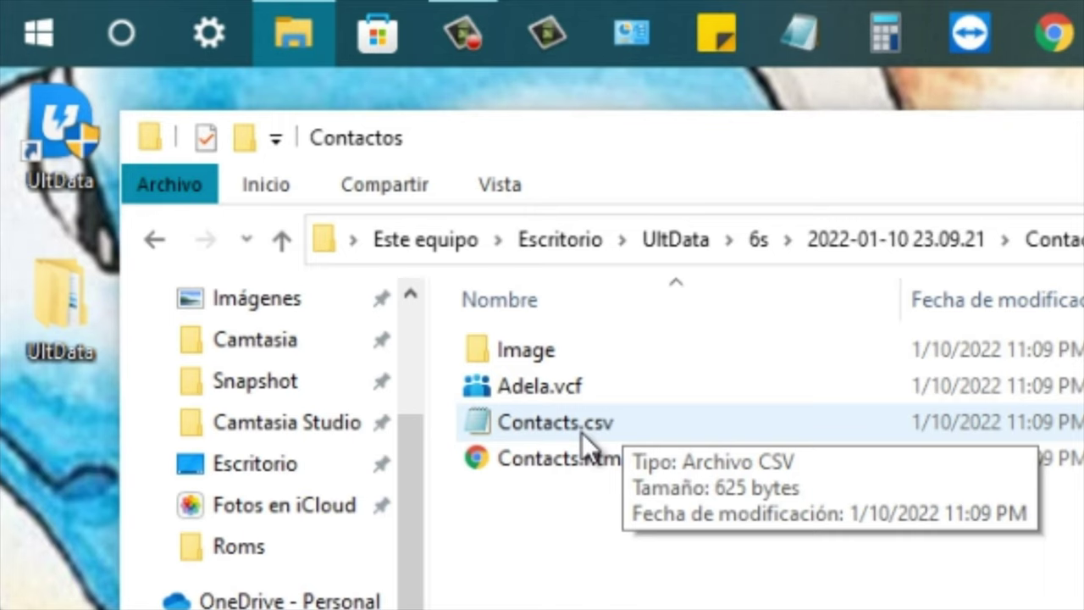
click(581, 458)
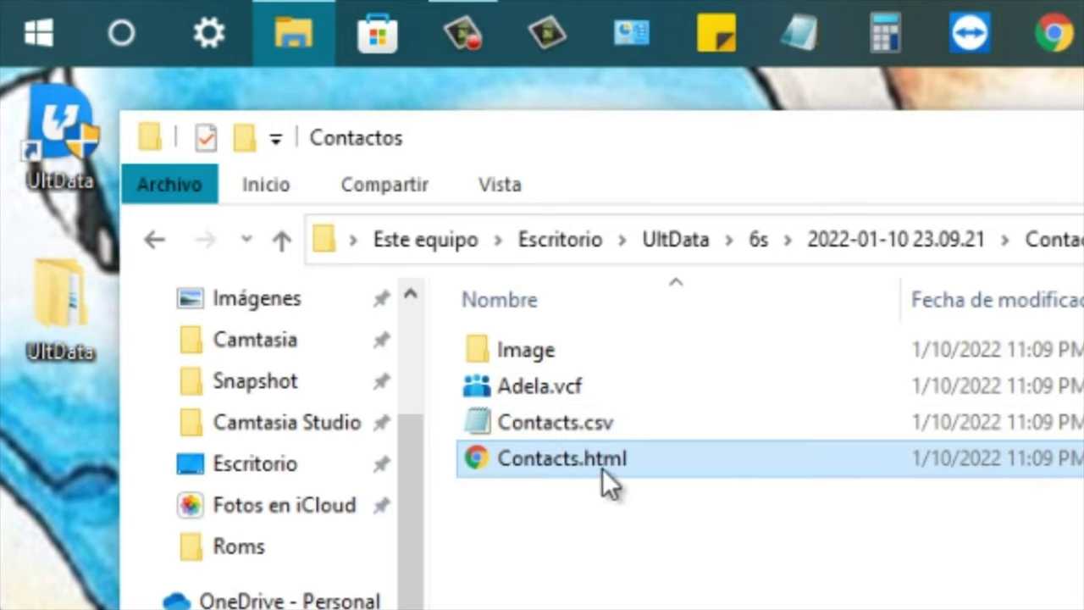
click(590, 422)
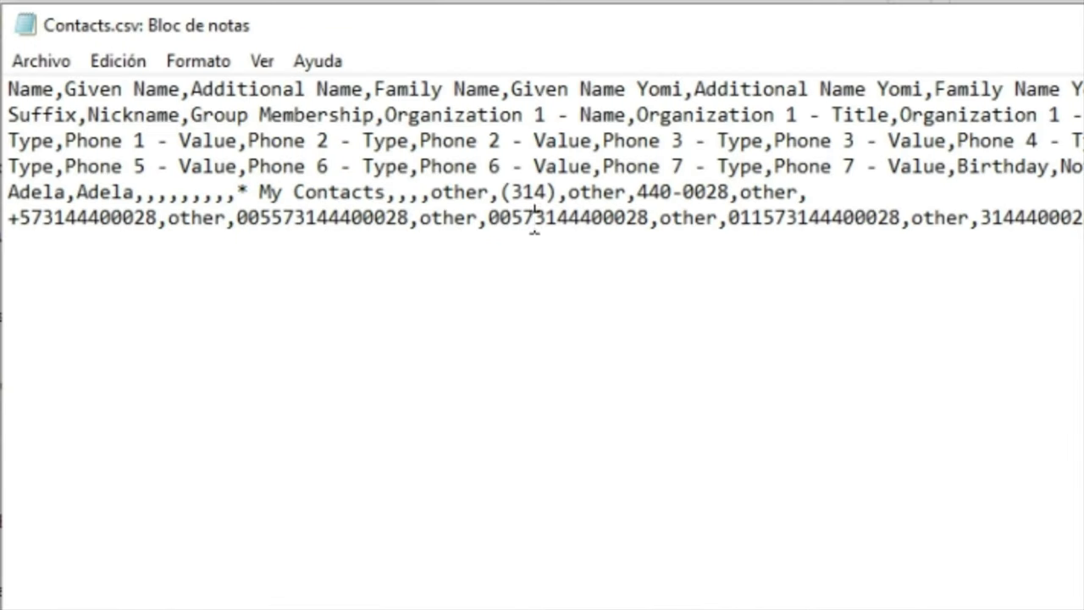
triple_click(534, 219)
click(333, 252)
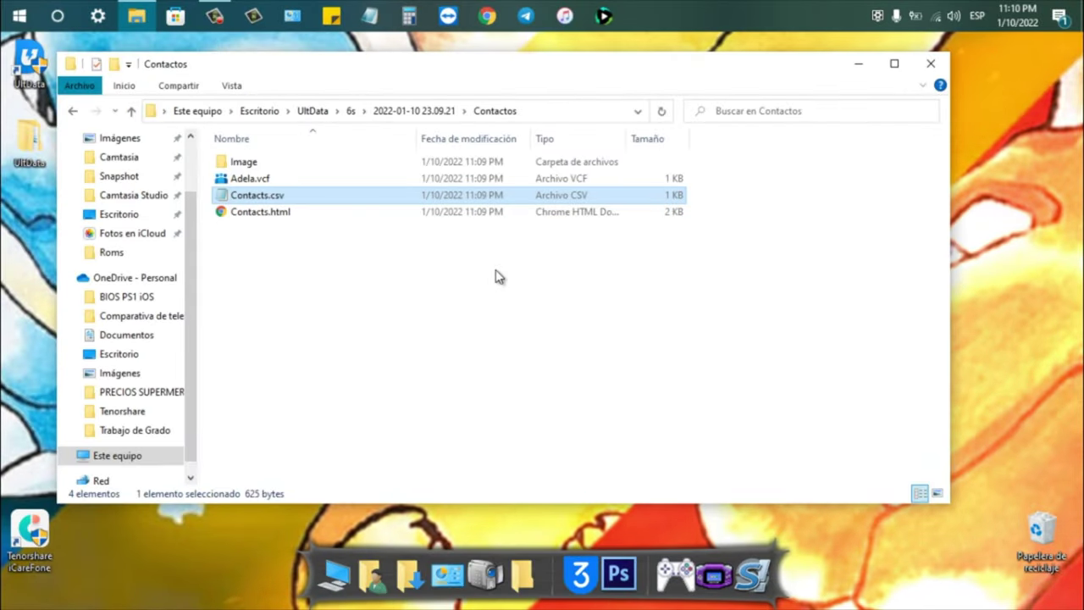
click(258, 215)
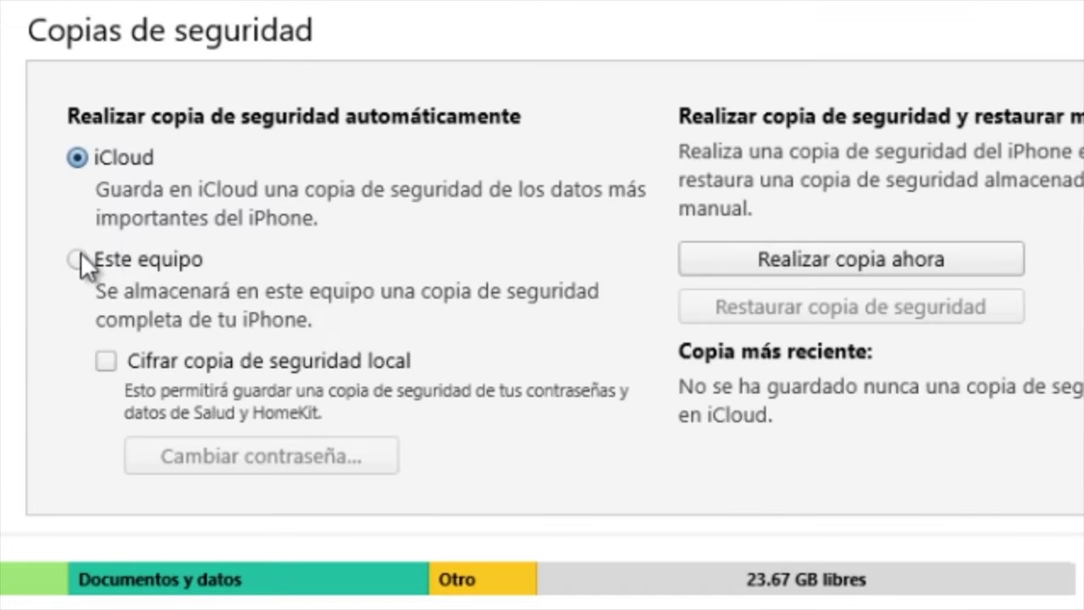
Set iTunes automatic backups to Este equipo, and load the 6s backup in UltData's iTunes recovery
click(104, 258)
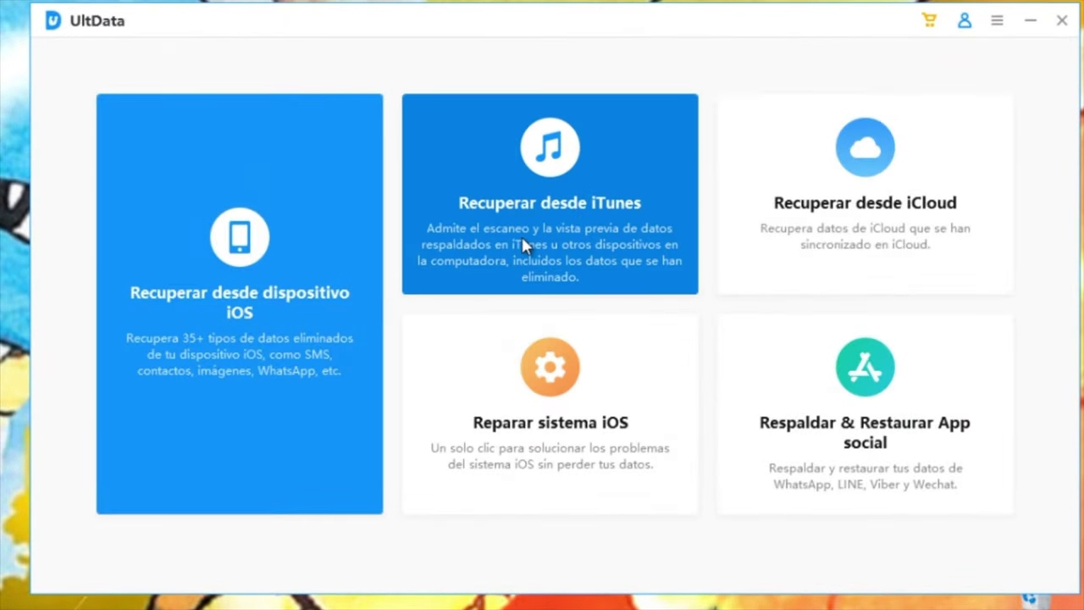
click(581, 224)
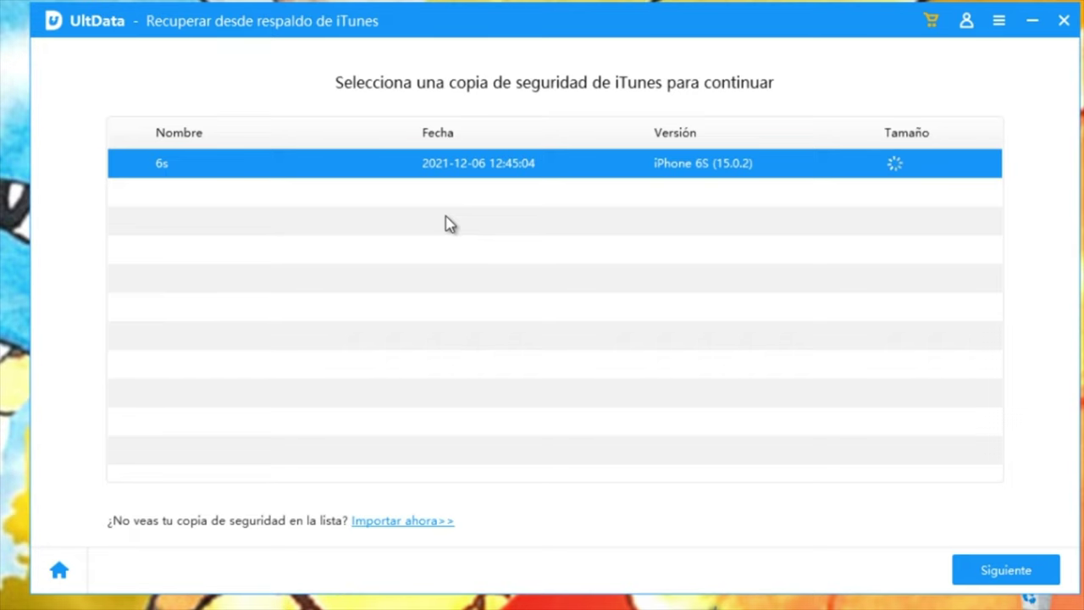
click(988, 573)
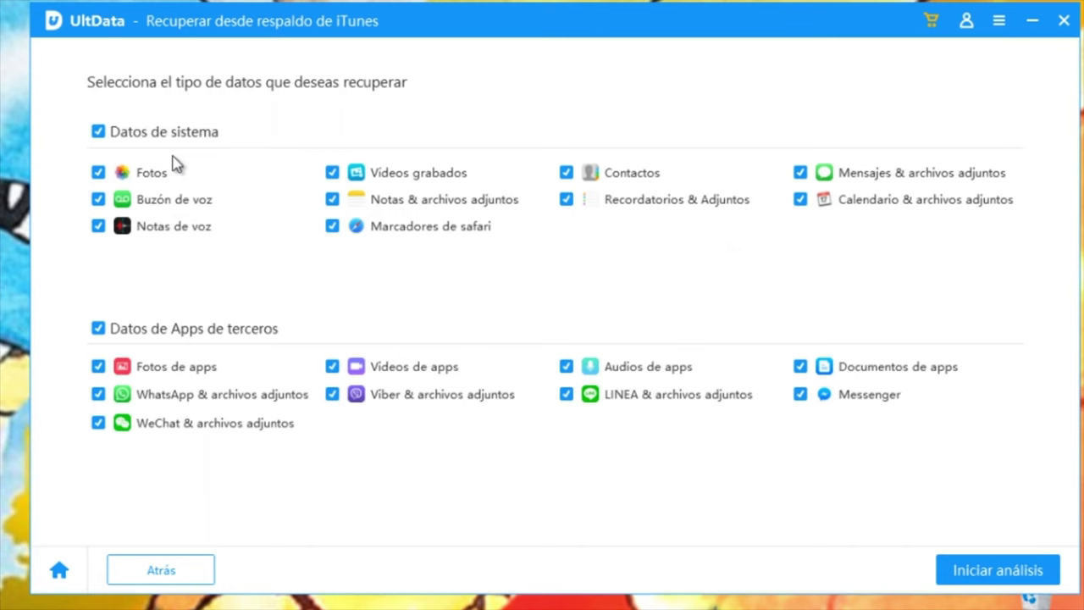
Restrict the iTunes backup scan to Contactos by clearing all other data types, and start the analysis
click(98, 132)
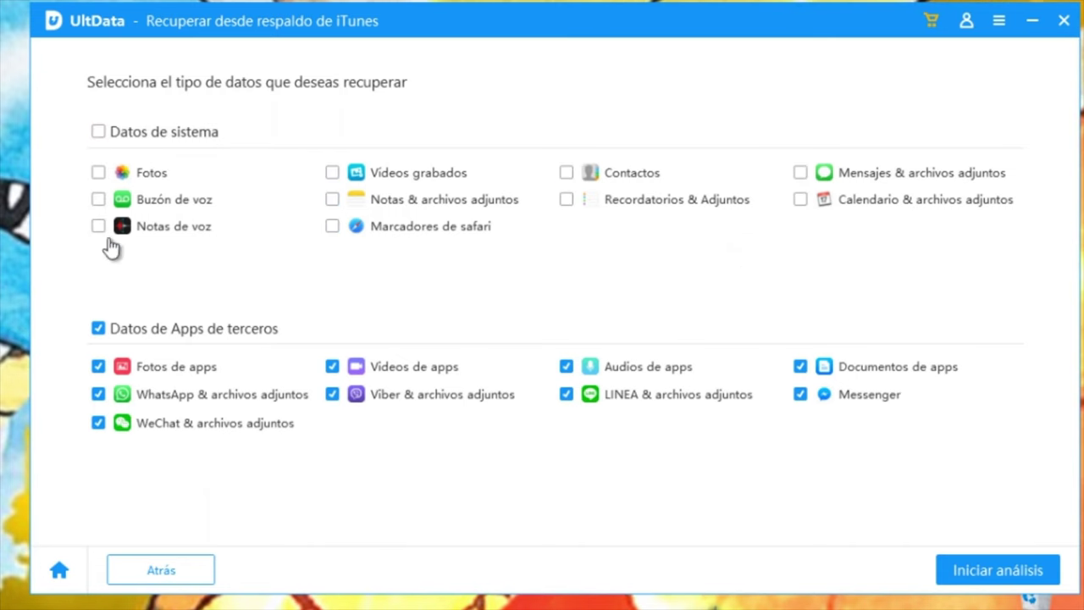
click(98, 328)
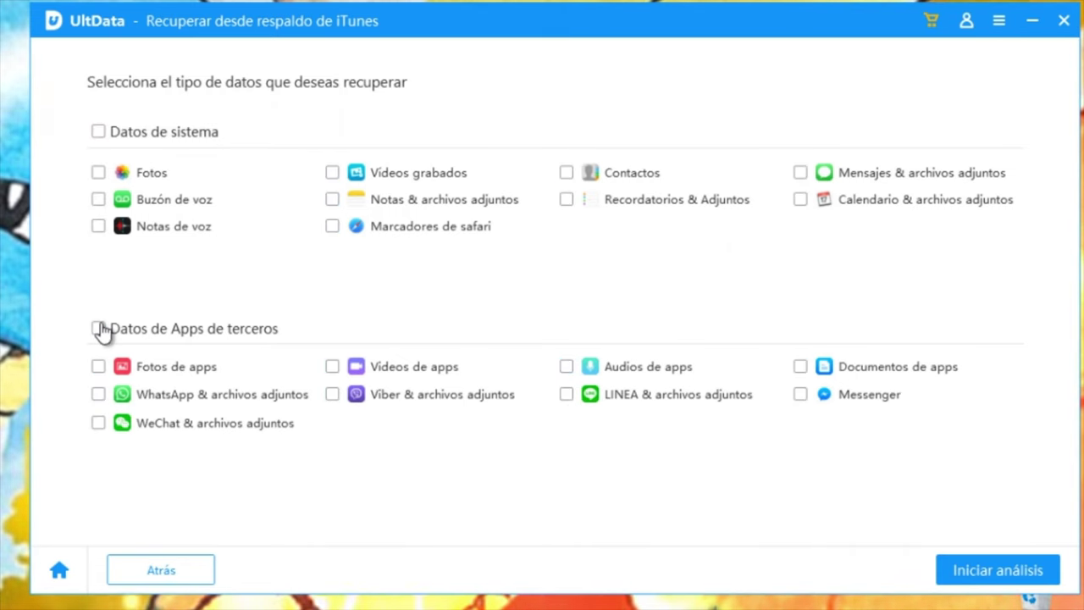
click(572, 173)
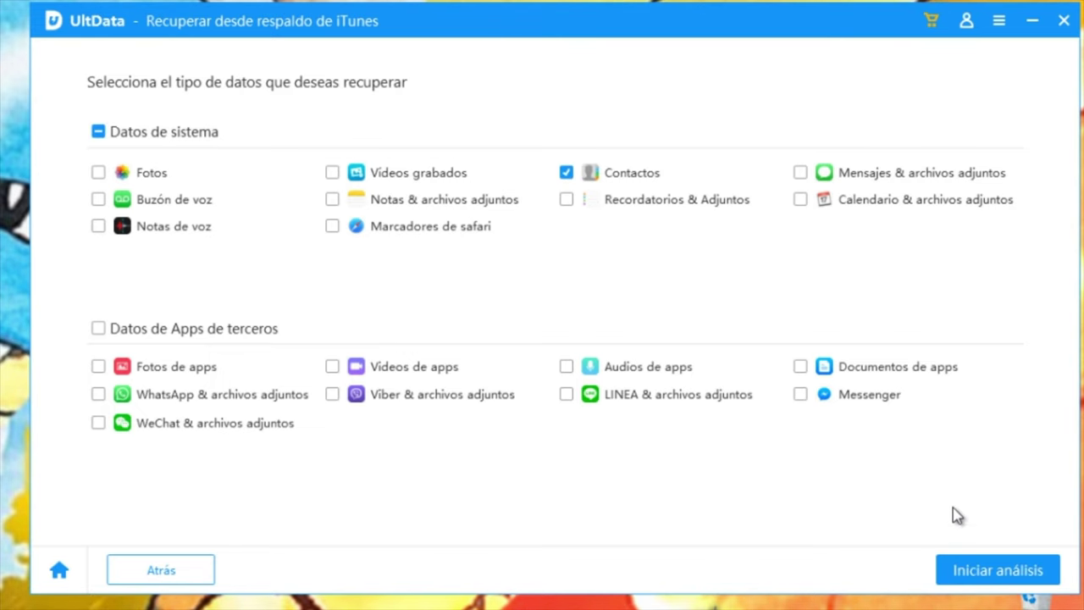
click(1046, 574)
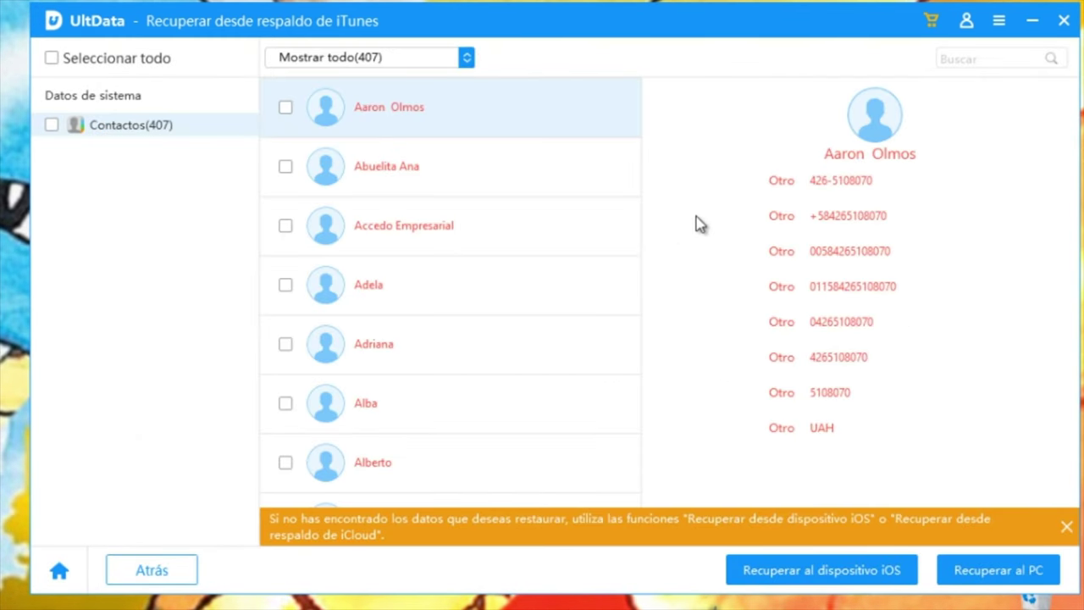
Mark the deleted contact, fourth in the backup results, and recover it to the PC in Escritorio
click(286, 285)
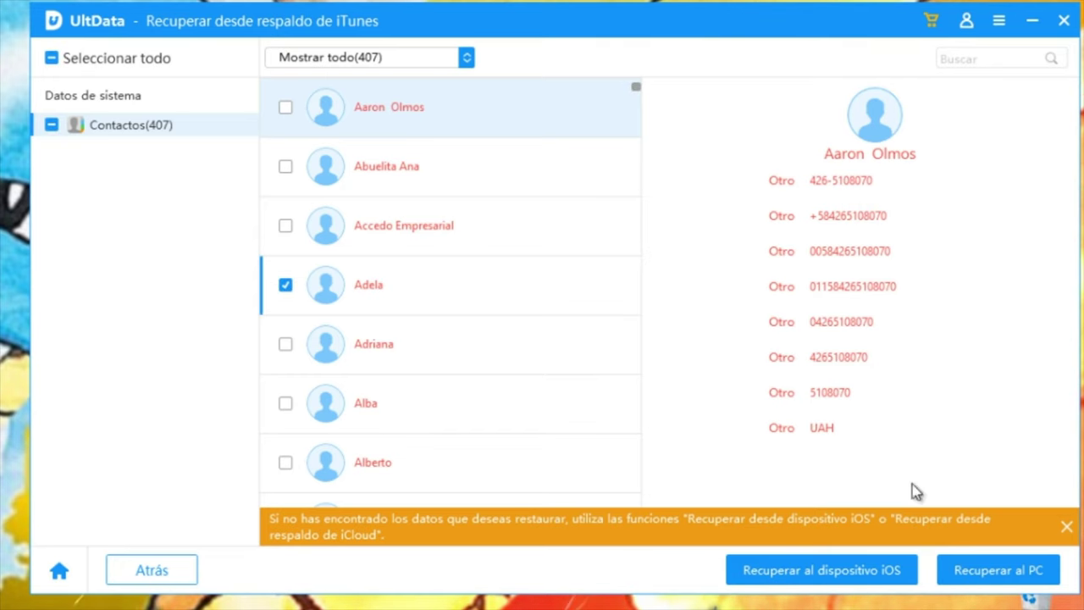
click(1007, 582)
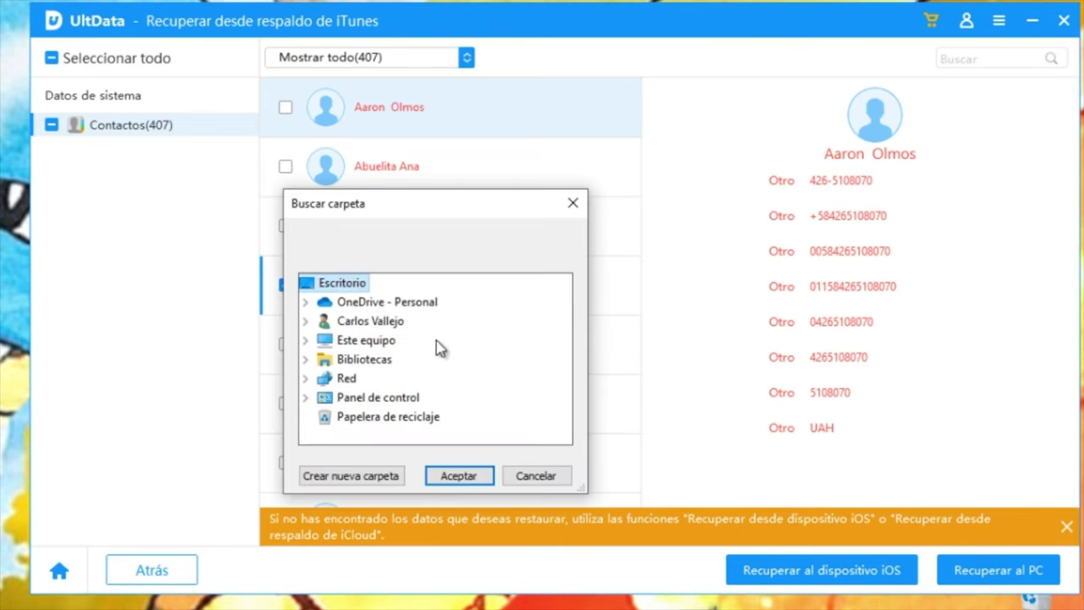
click(489, 479)
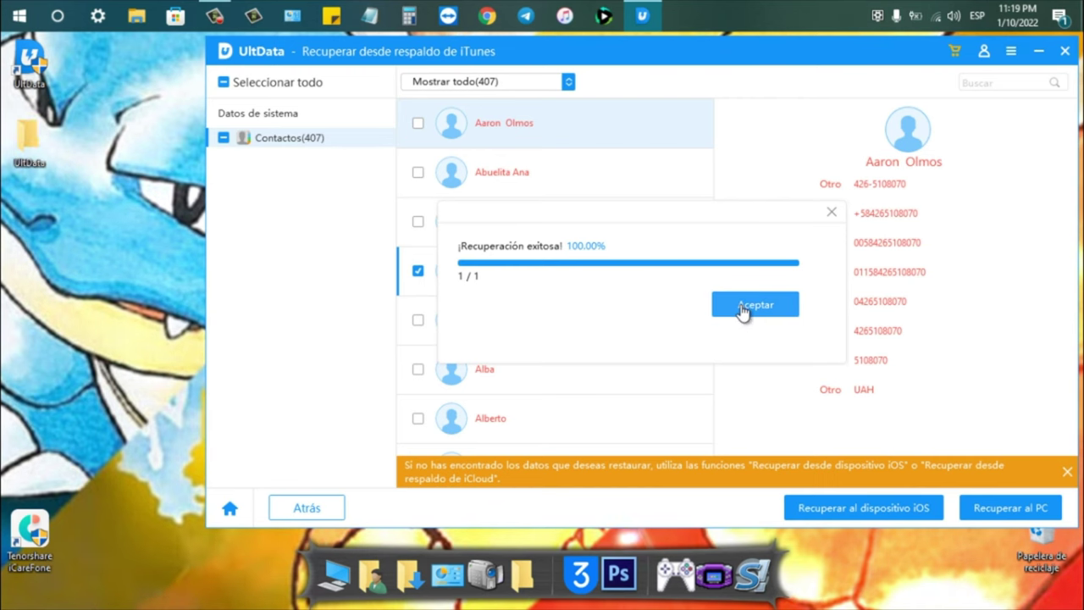
Open the Contactos folder exported from the iTunes backup and examine the recovered contact's phone number in Contacts.csv
click(742, 308)
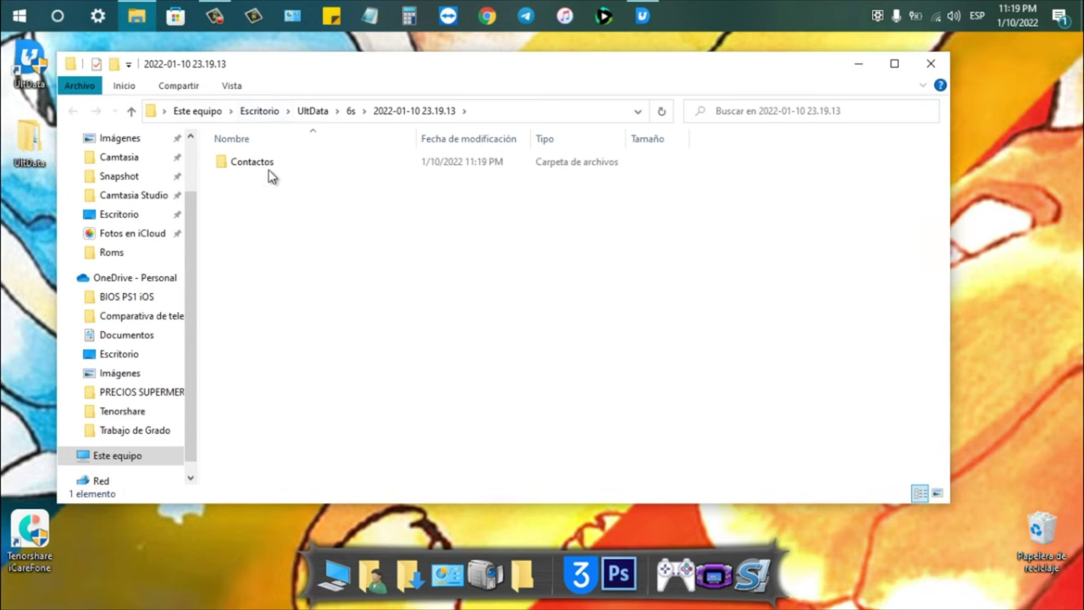
double_click(269, 166)
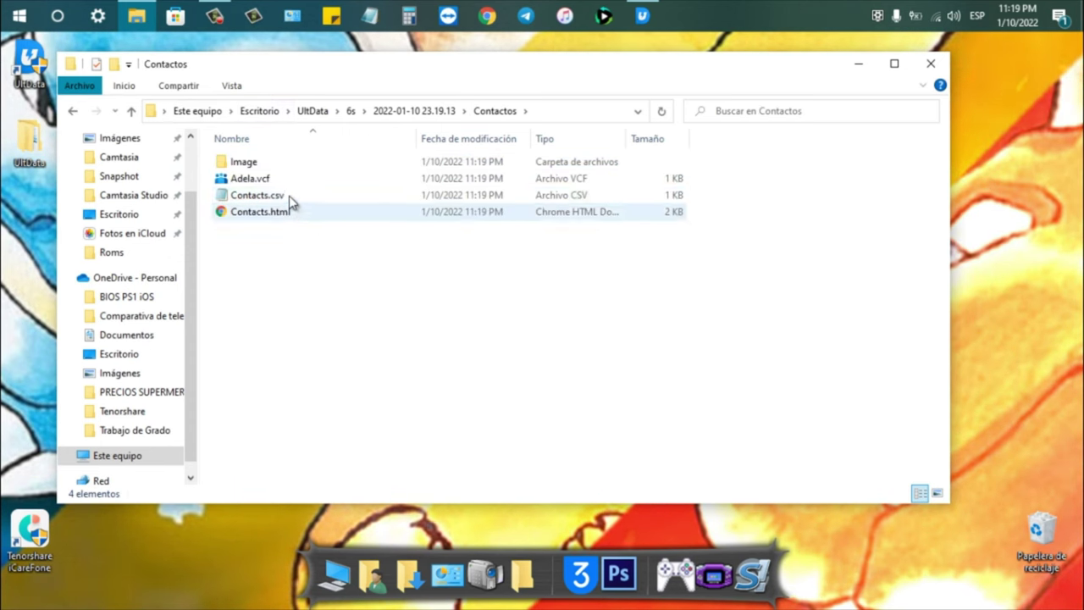
click(284, 196)
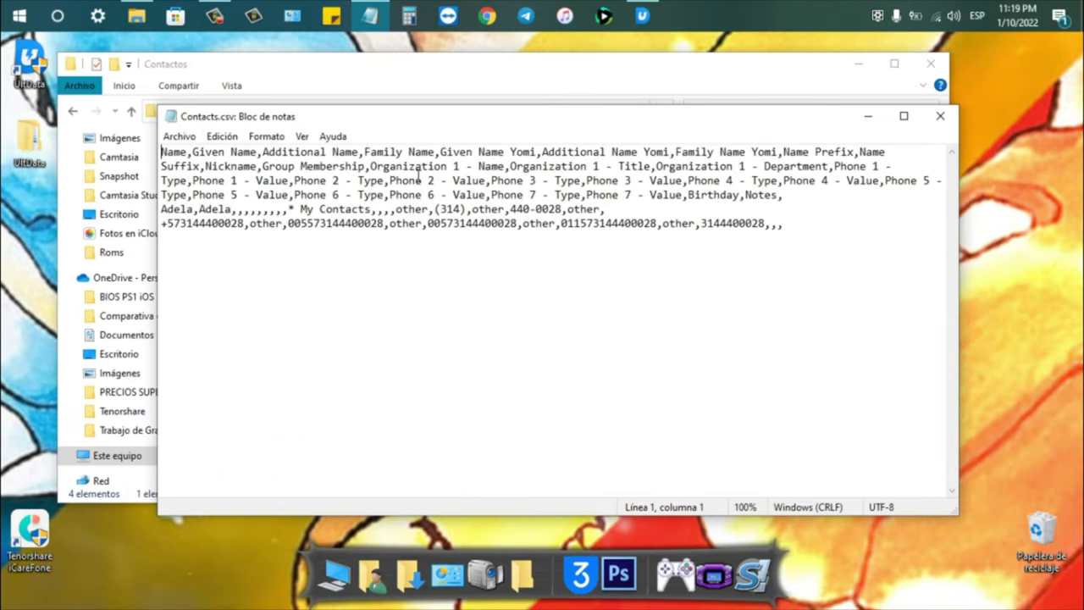
drag(766, 224, 706, 225)
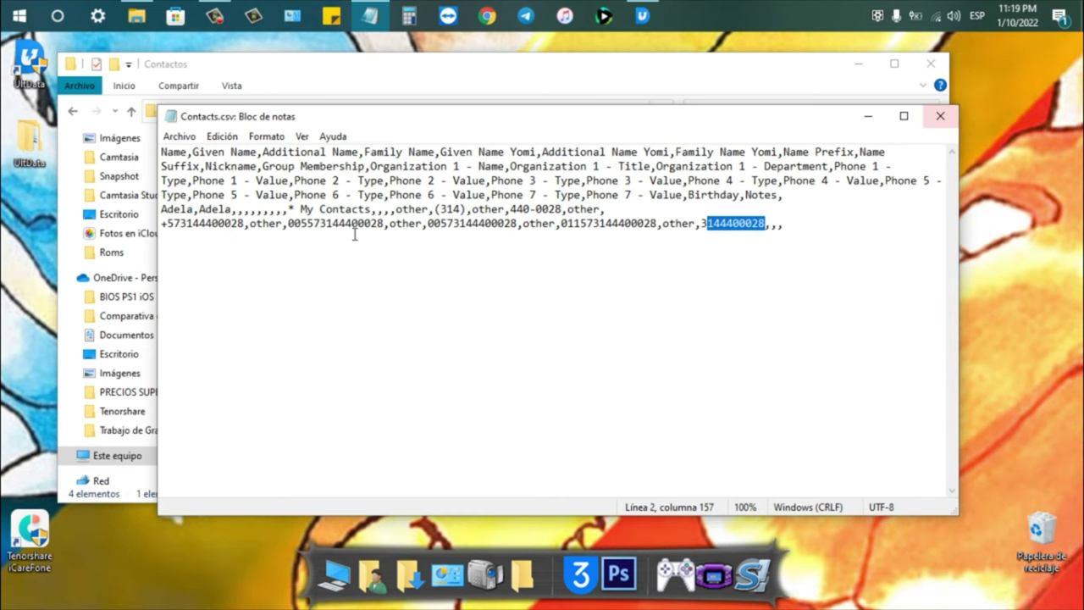
click(938, 117)
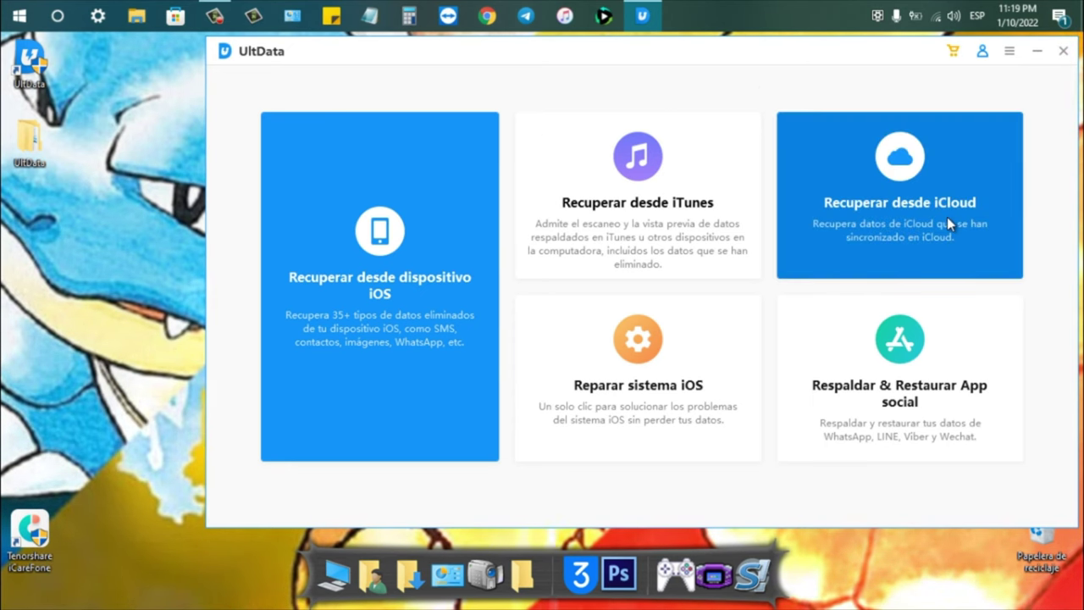
Start UltData's iCloud recovery and sign in with the Apple account's e-mail, password and verification code
click(878, 219)
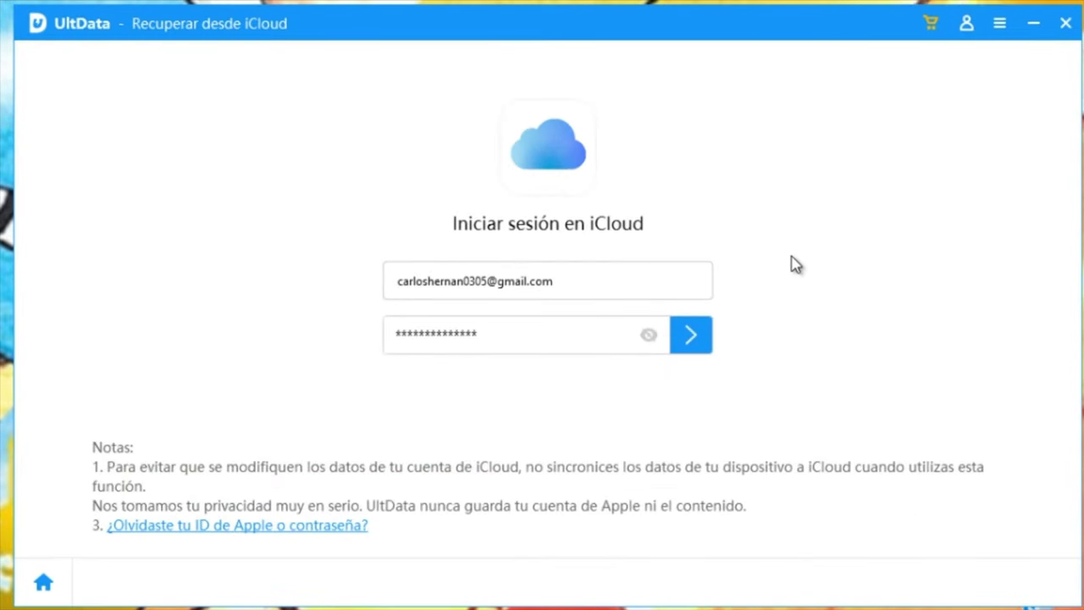
click(699, 339)
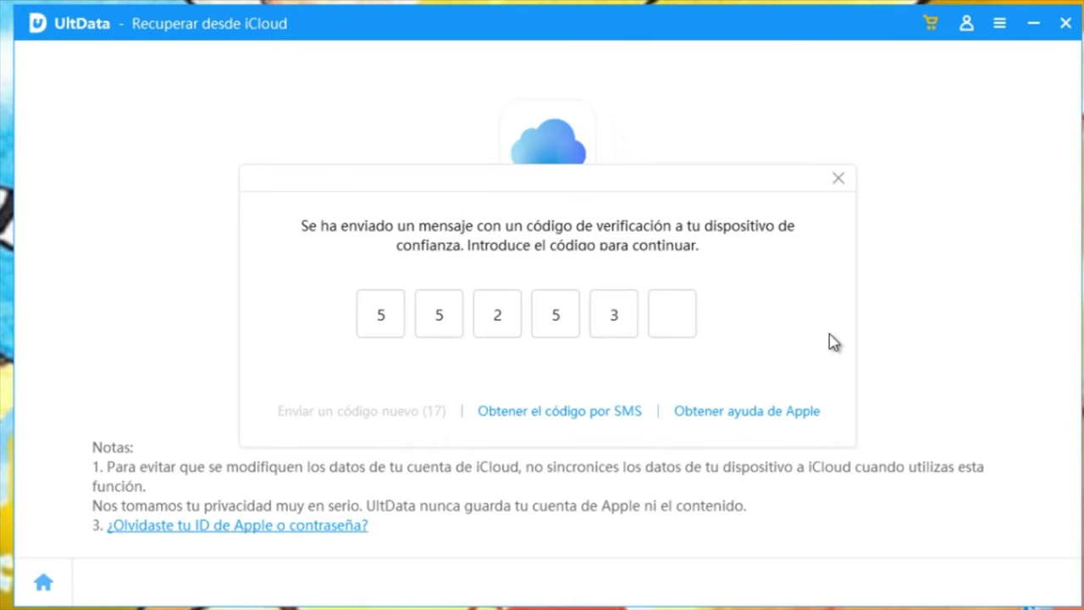
text(9)
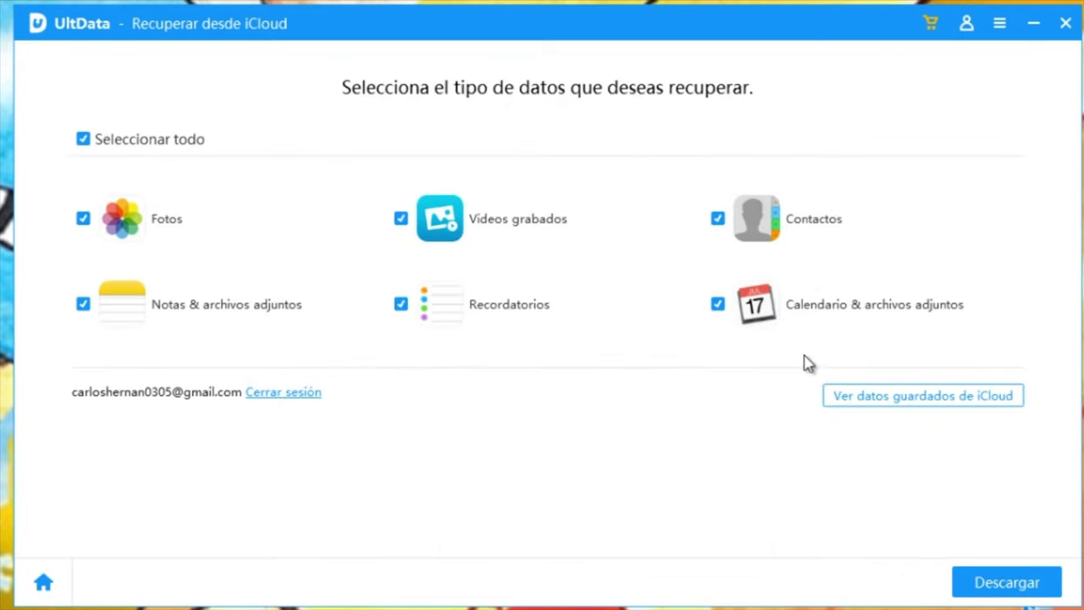
Restrict the iCloud recovery to Contactos by clearing all other data types, and download the data
click(88, 141)
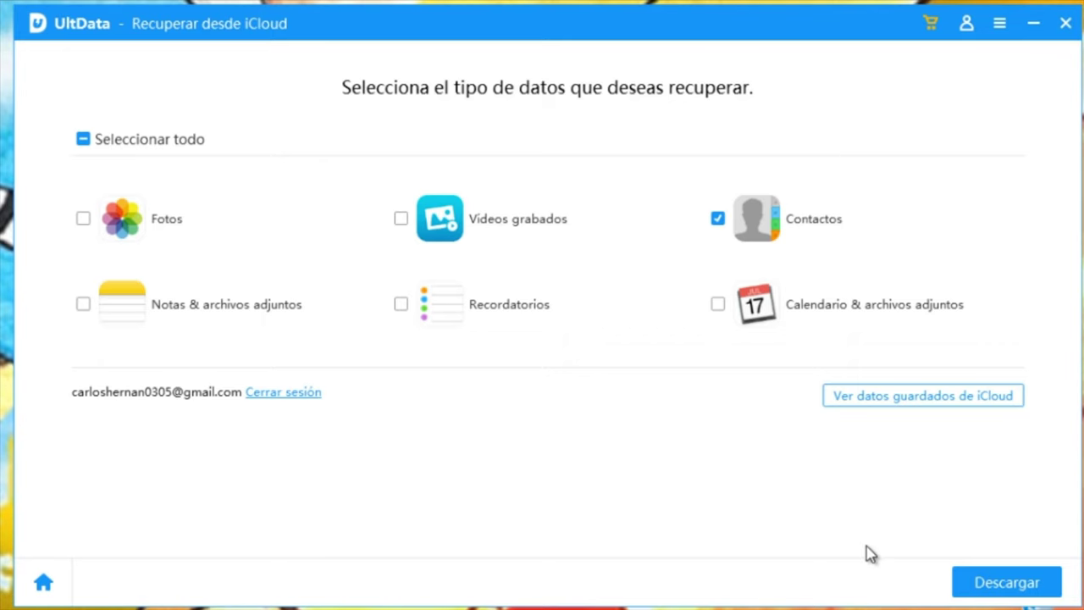
click(993, 584)
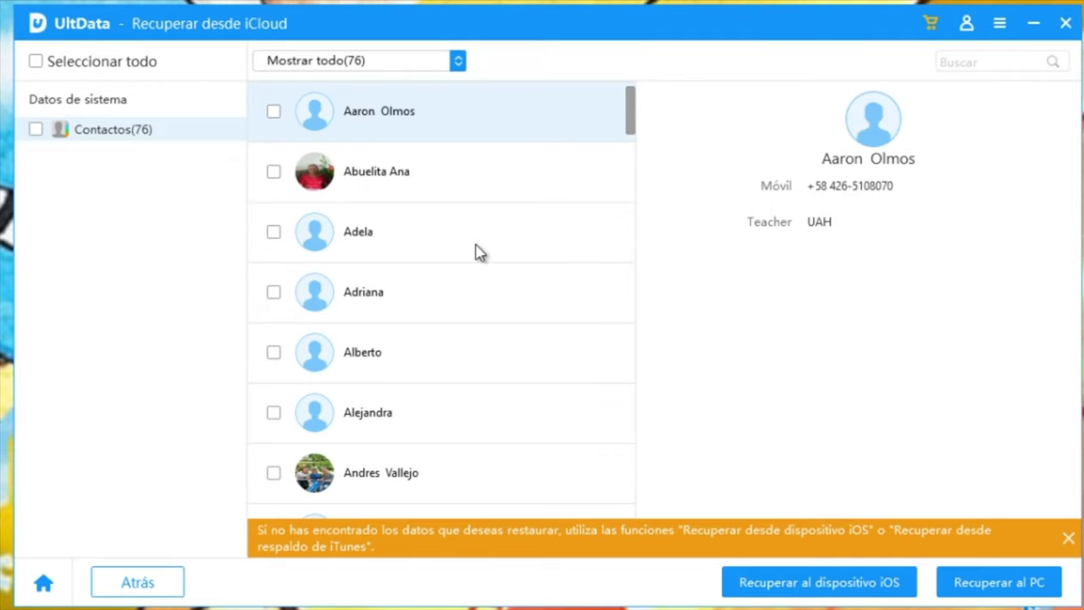
Mark the deleted contact, third in the iCloud results, and recover it to the PC in Escritorio
scroll(479, 252, down, 1)
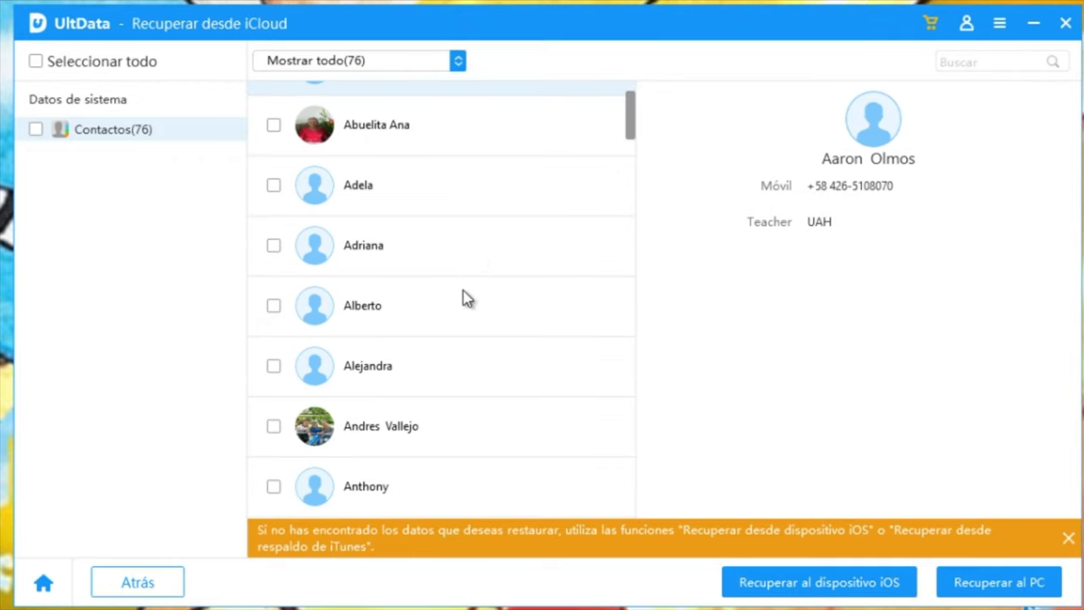
click(296, 191)
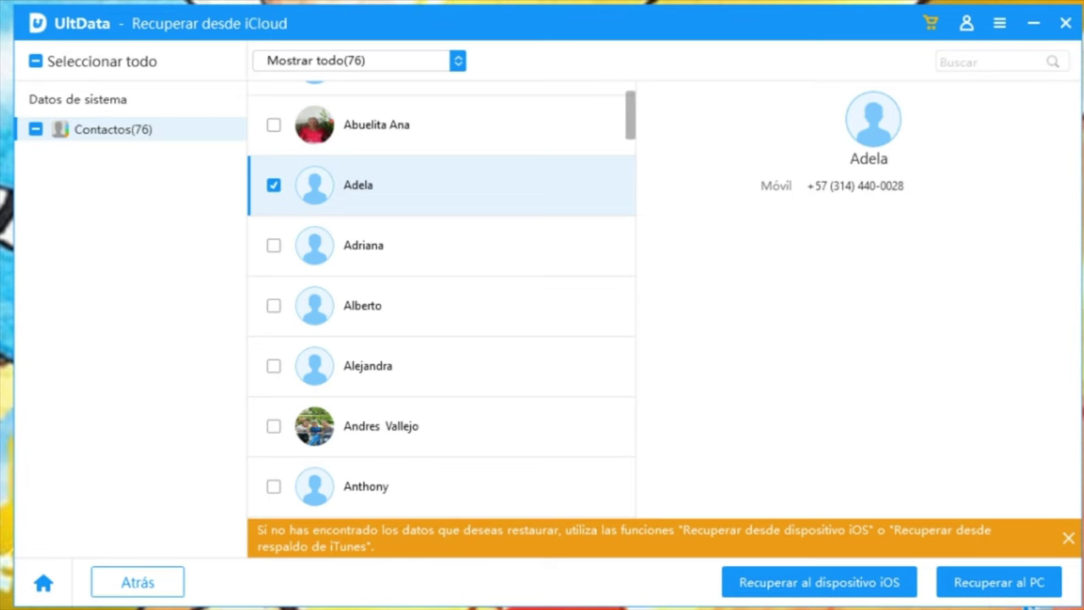
click(972, 581)
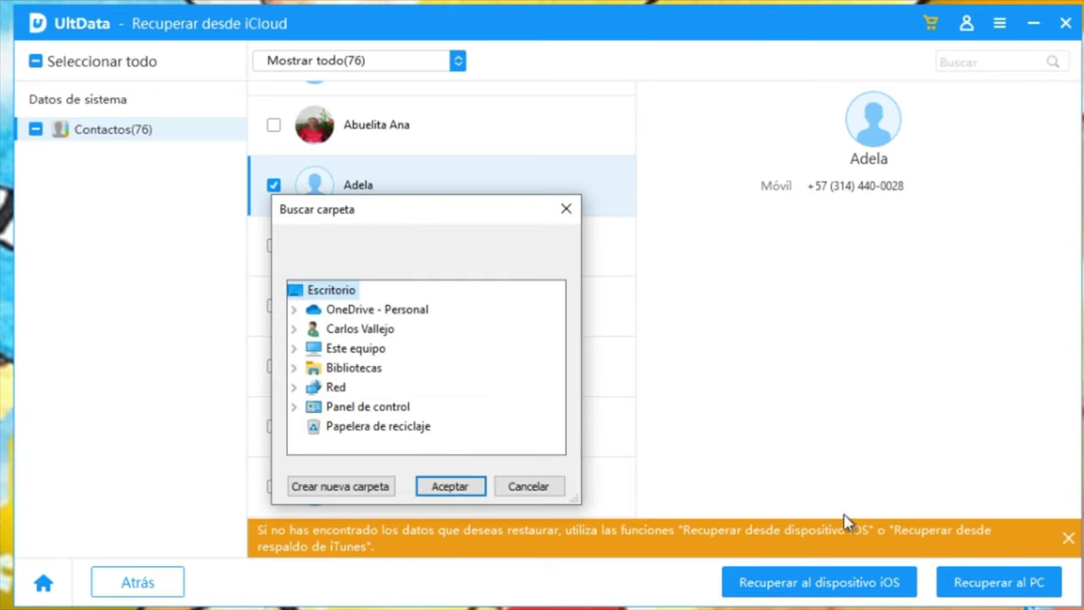
click(464, 487)
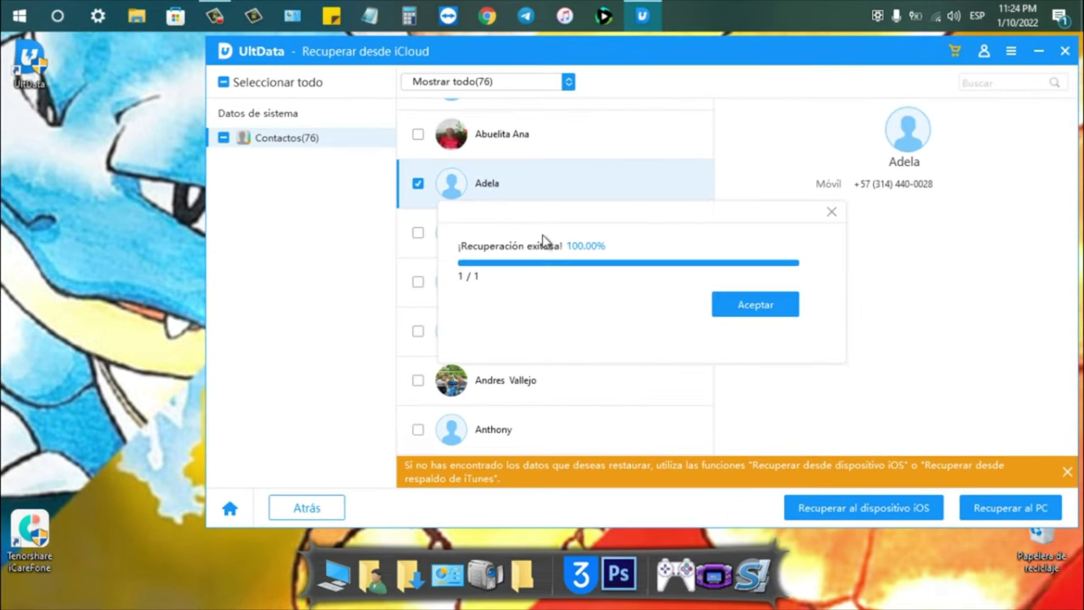
click(748, 307)
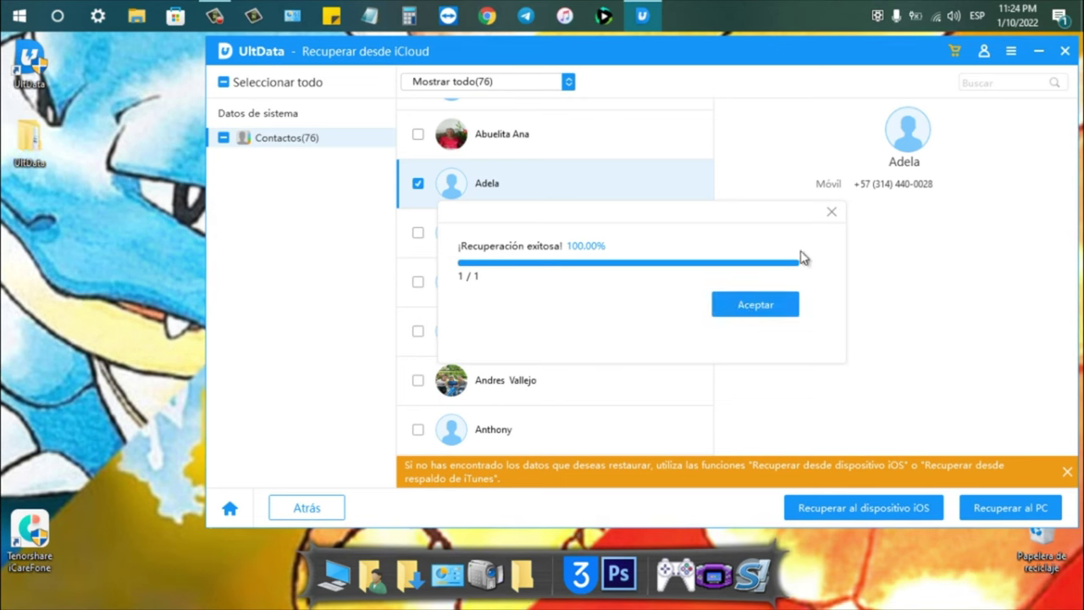
Open the Contactos folder exported from iCloud, check its Contacts.html file, and close the folder
click(1040, 51)
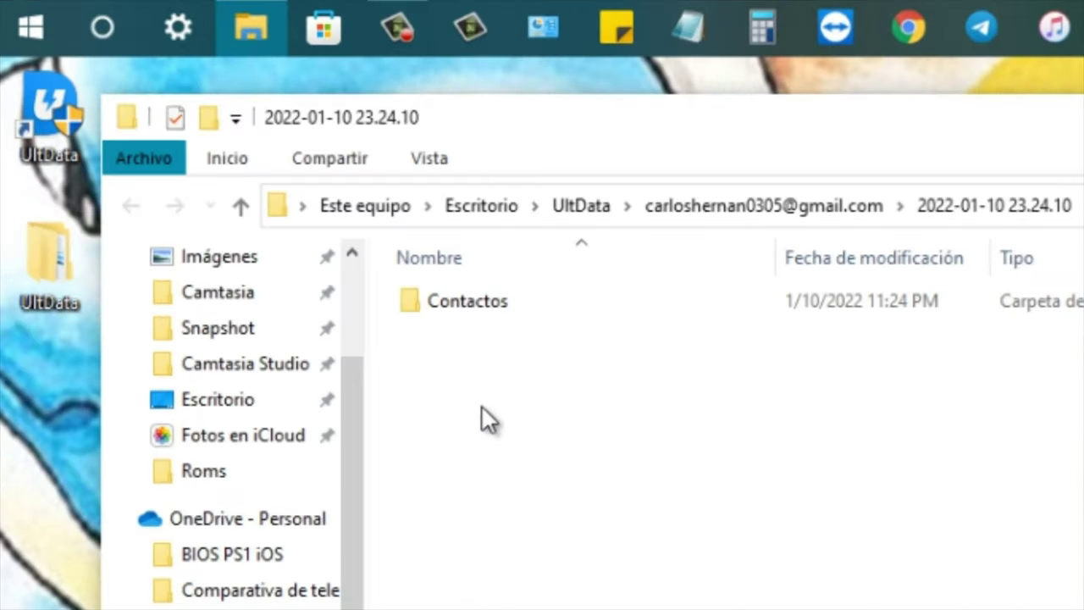
double_click(481, 307)
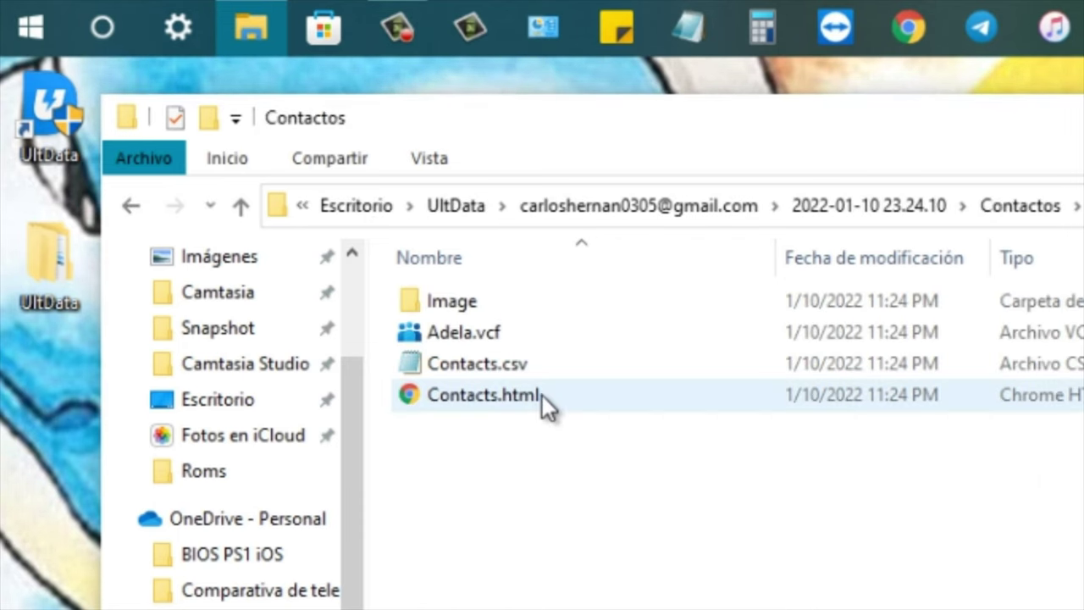
mouse_move(542, 394)
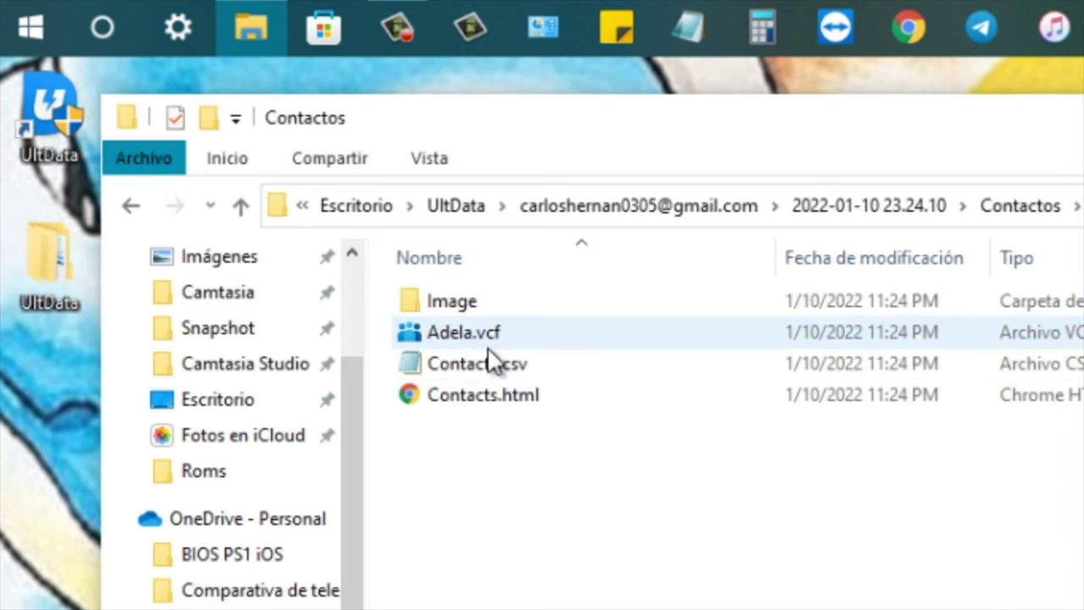
click(518, 399)
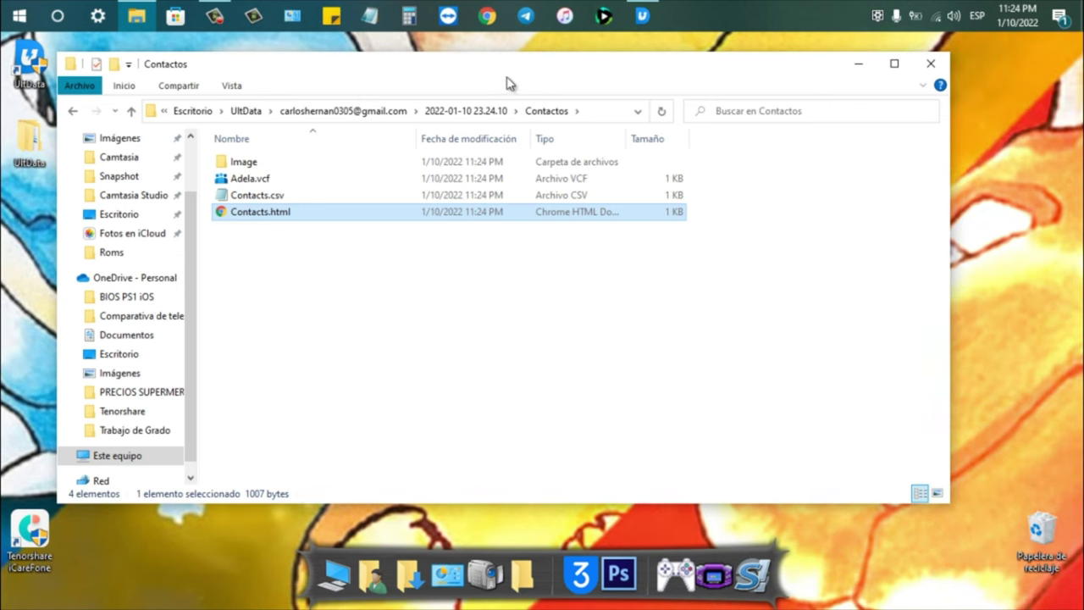
click(931, 64)
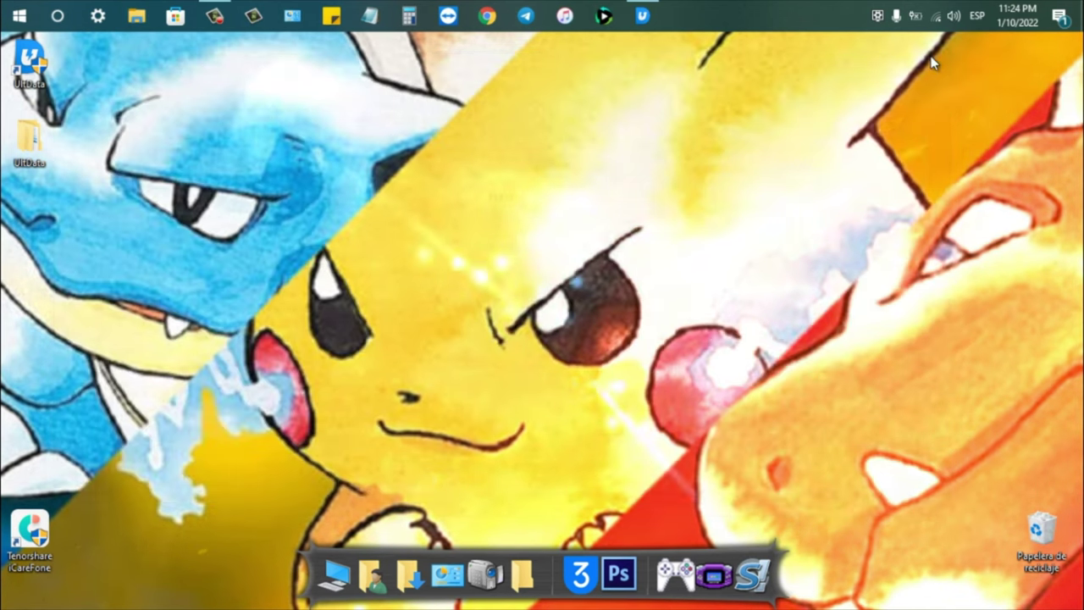